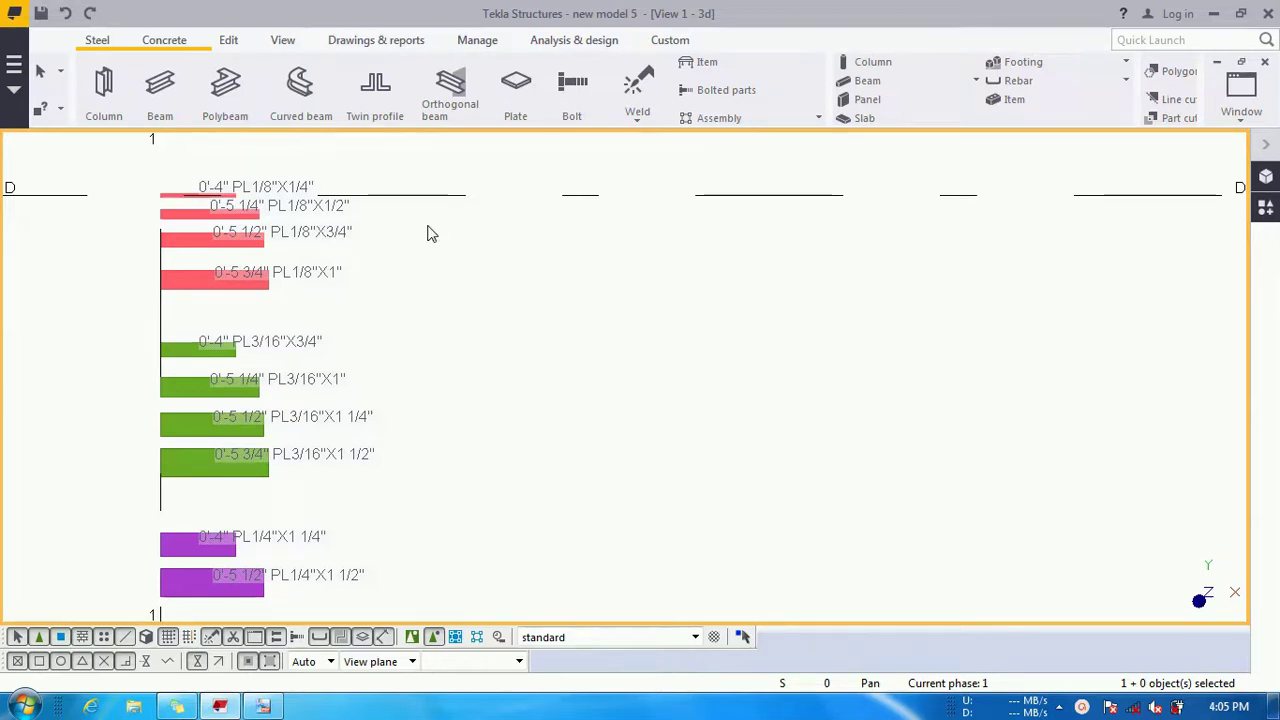
# Step: Open fltprops.inp from the model folder in Notepad and close the folder window
pyautogui.moveTo(365, 278); pyautogui.dragTo(363, 326, button='middle')
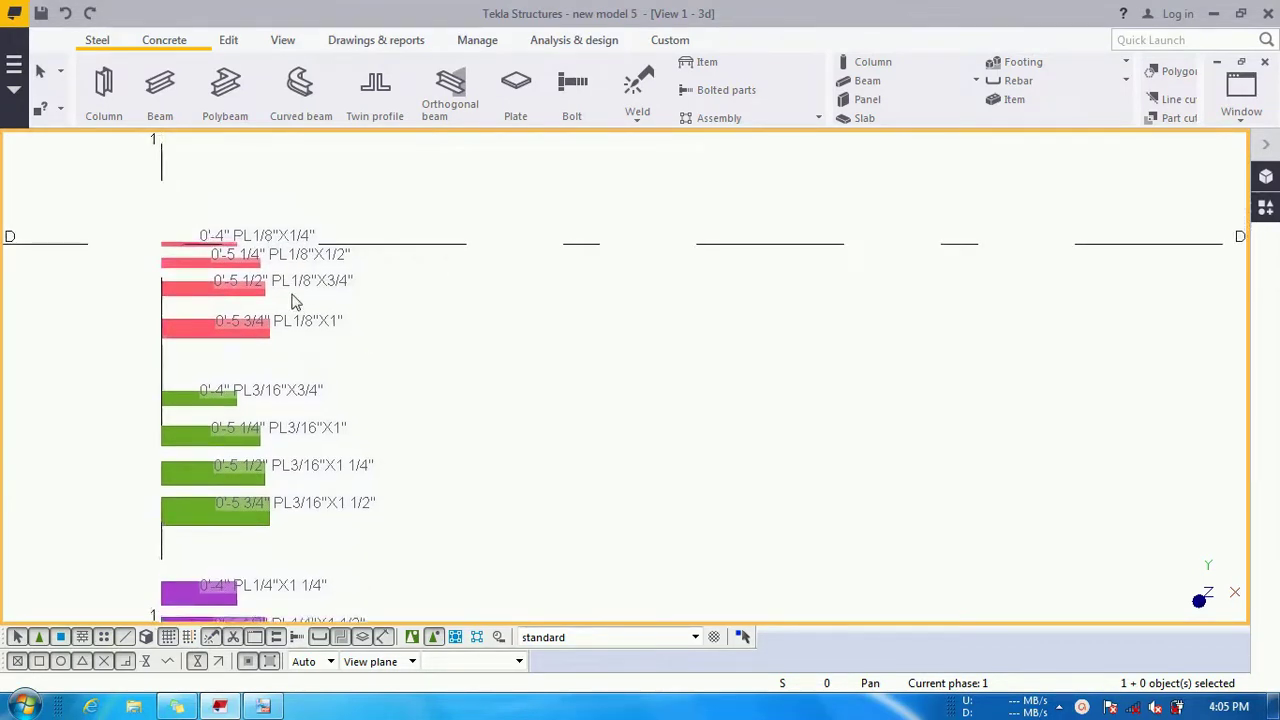
pyautogui.click(7, 82)
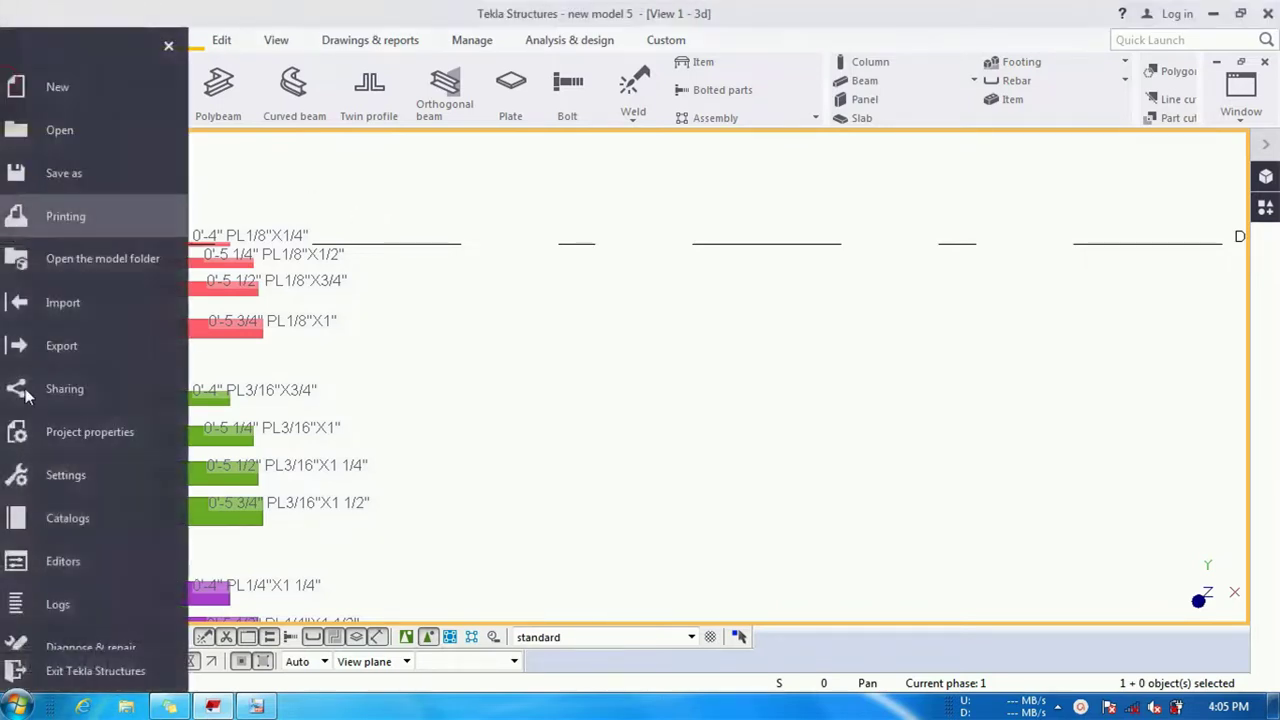
pyautogui.click(126, 255)
pyautogui.click(378, 244)
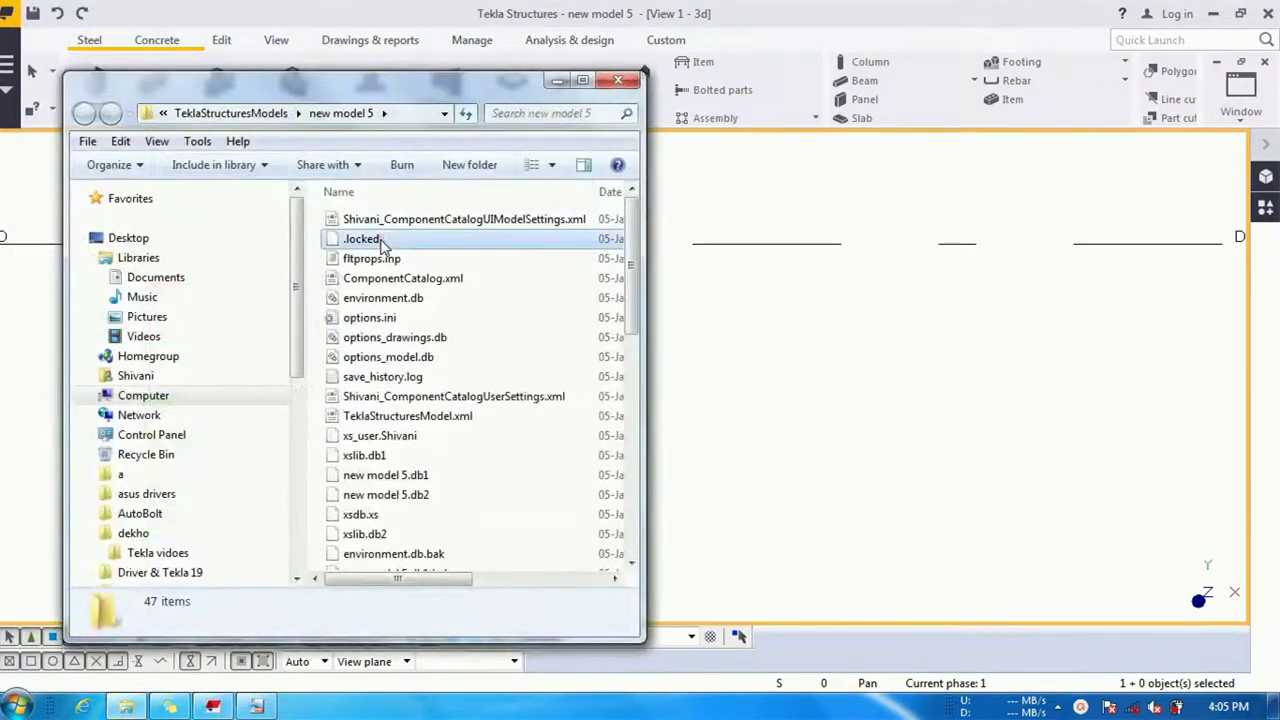
pyautogui.press('Down')
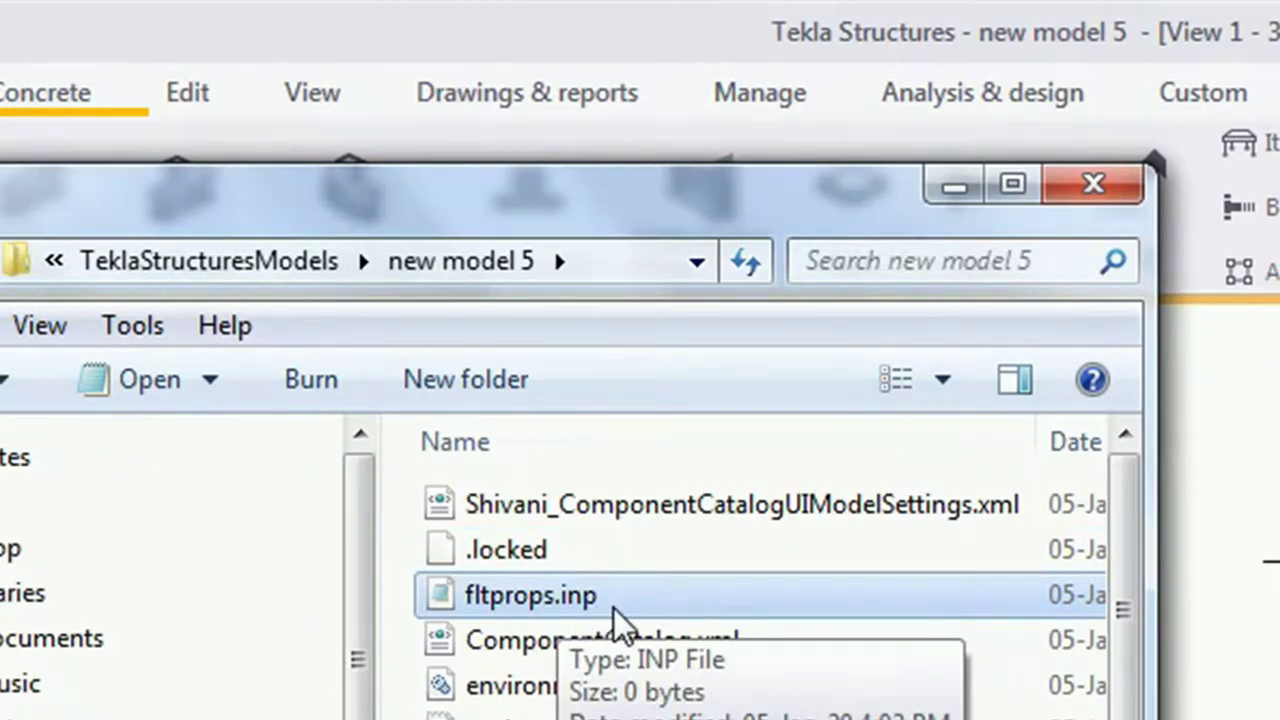
pyautogui.doubleClick(616, 616)
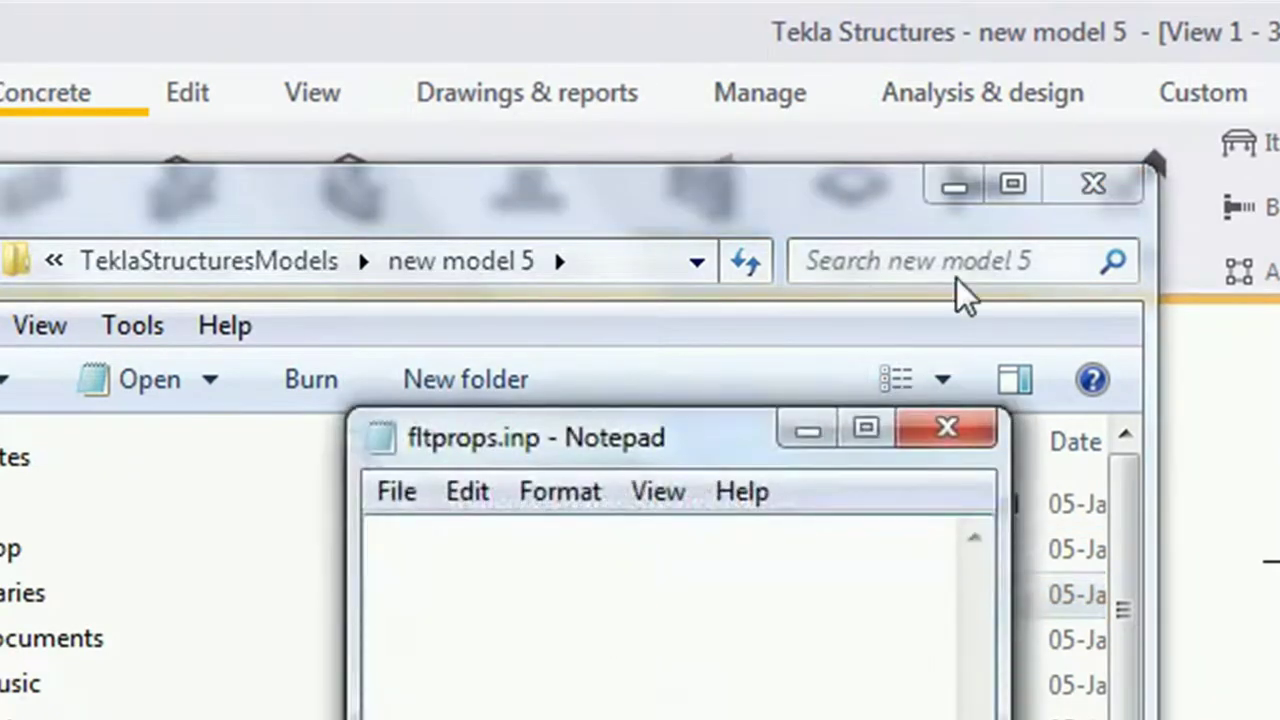
pyautogui.click(1093, 188)
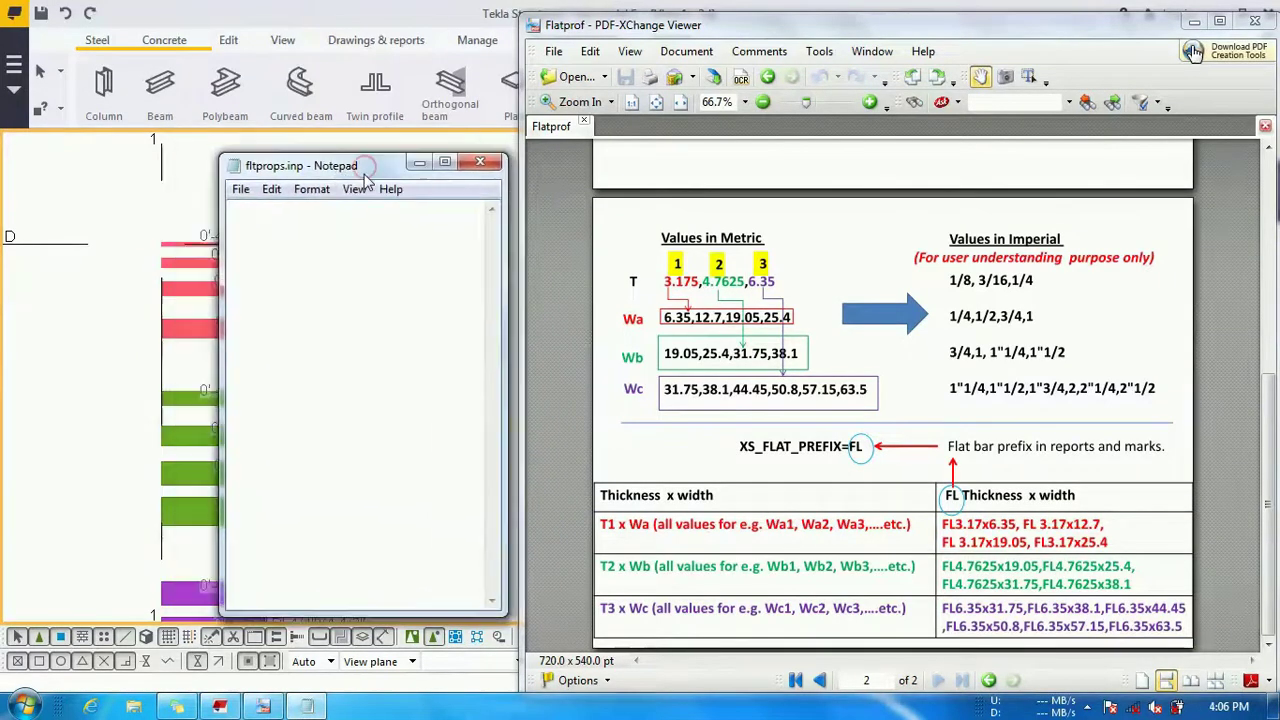
# Step: Compare the red, green and purple plate profiles in the model with the thickness and width values in the Flatprof PDF
pyautogui.click(83, 297)
pyautogui.moveTo(83, 297); pyautogui.dragTo(60, 270, button='middle')
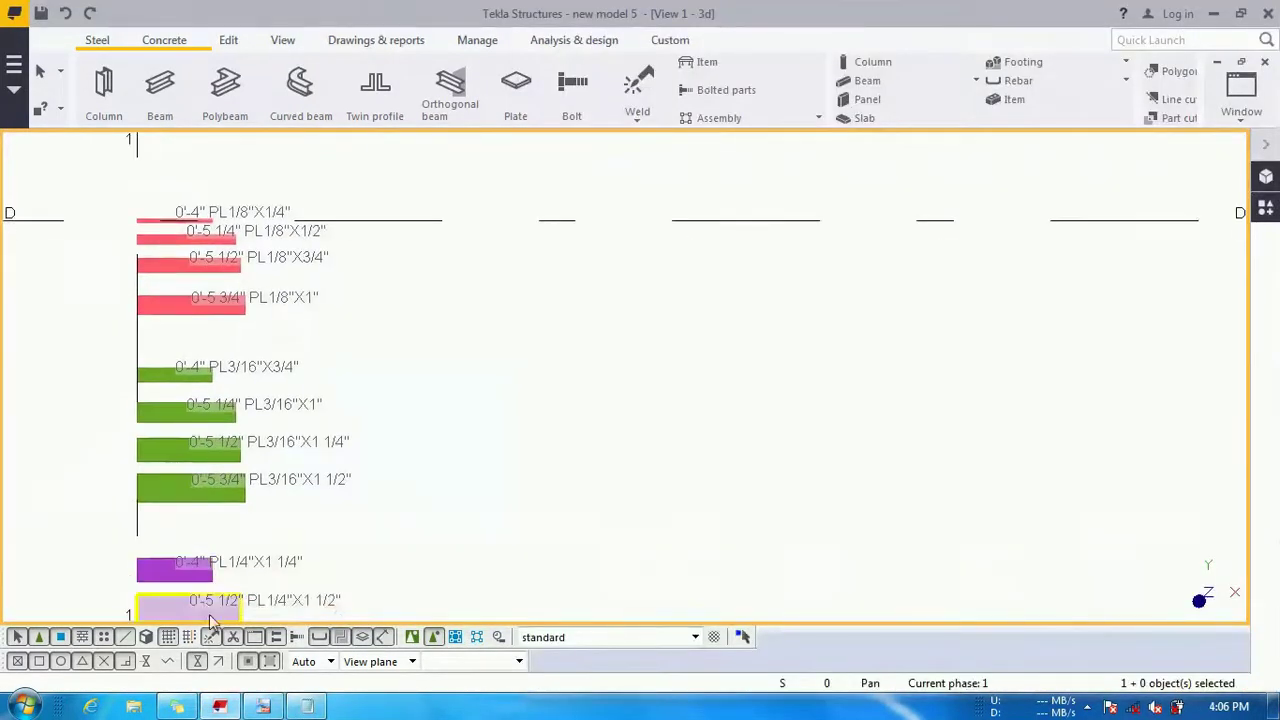
pyautogui.click(307, 706)
pyautogui.moveTo(391, 177); pyautogui.dragTo(369, 152)
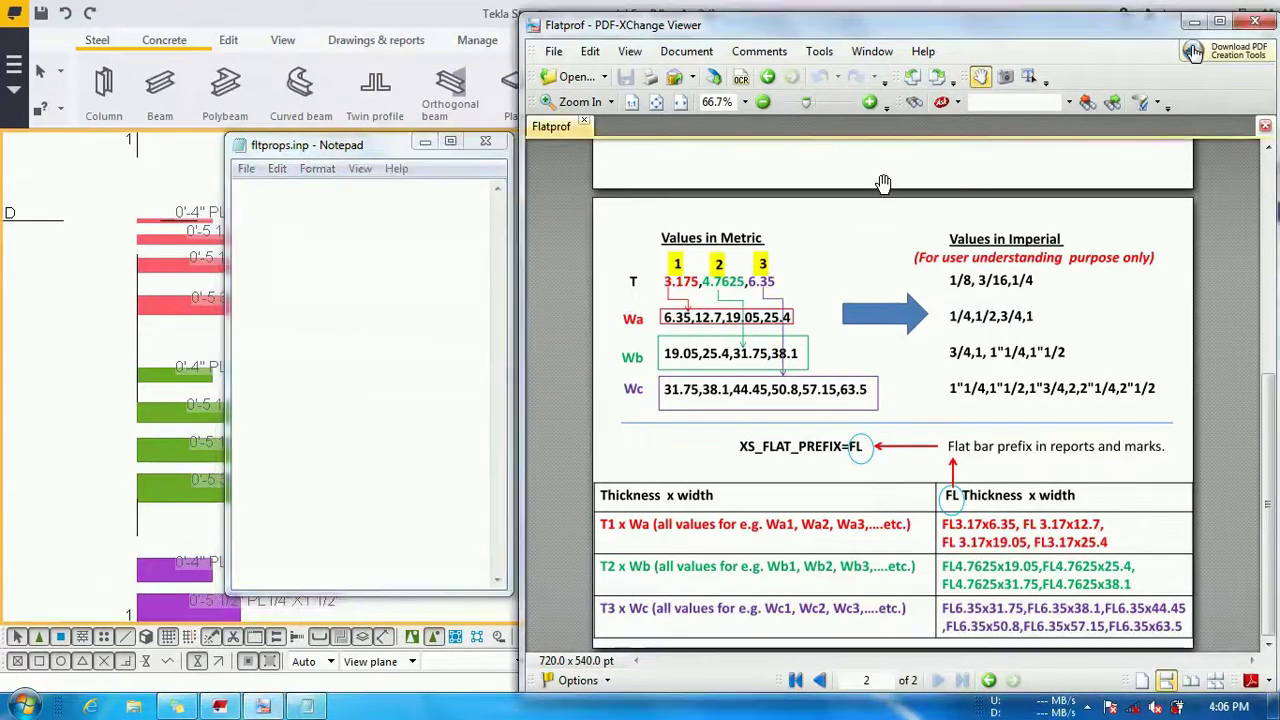
pyautogui.scroll(4, 883, 183)
pyautogui.moveTo(883, 183); pyautogui.dragTo(883, 217)
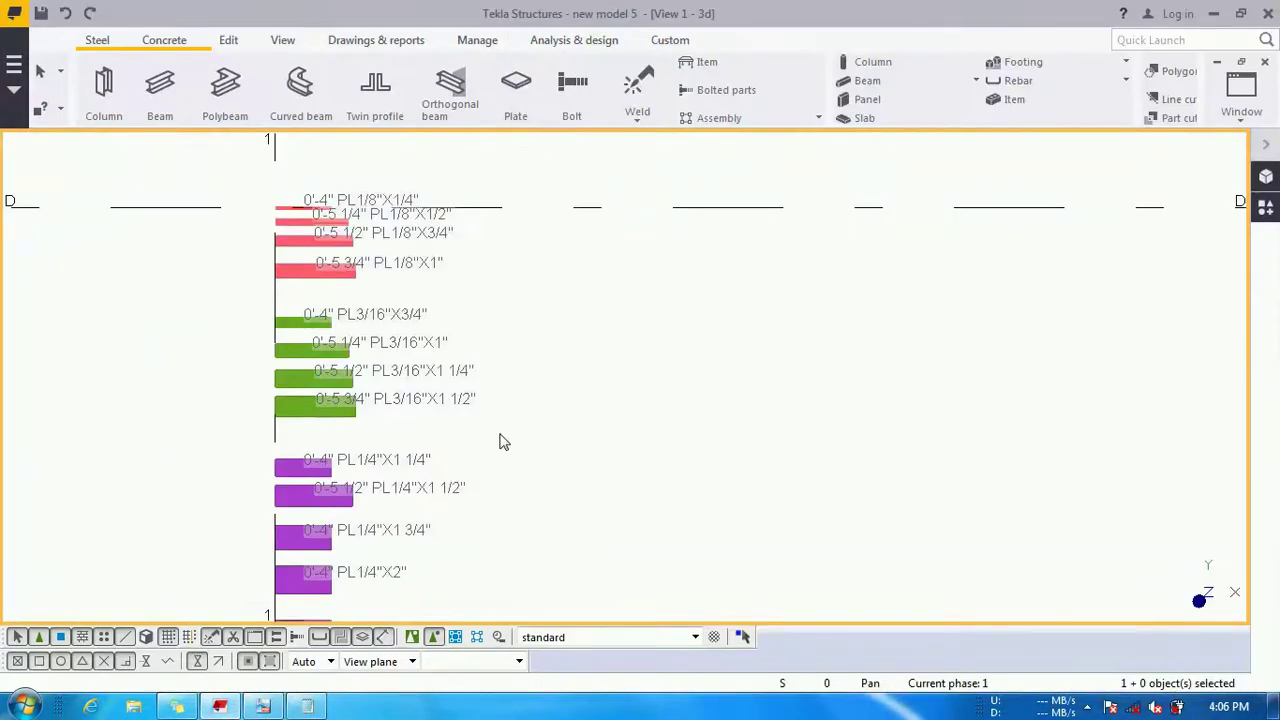
pyautogui.scroll(-1, 387, 380)
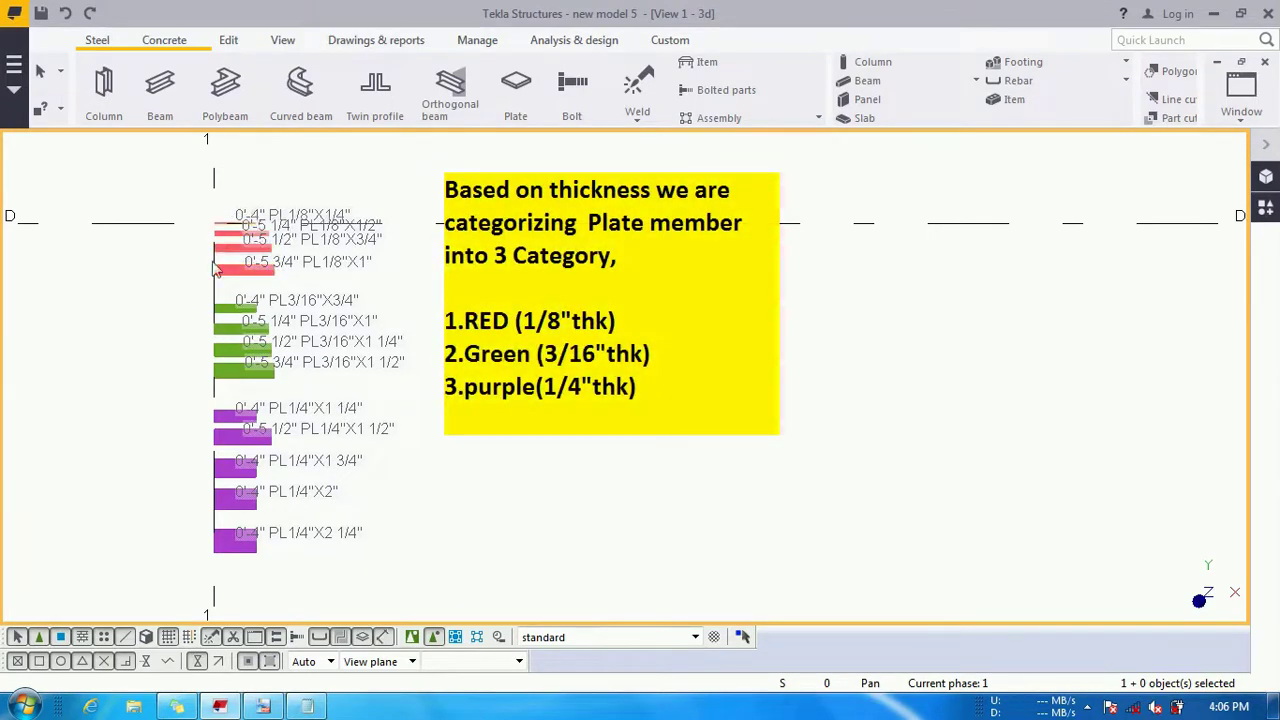
pyautogui.click(263, 707)
pyautogui.scroll(-5, 670, 330)
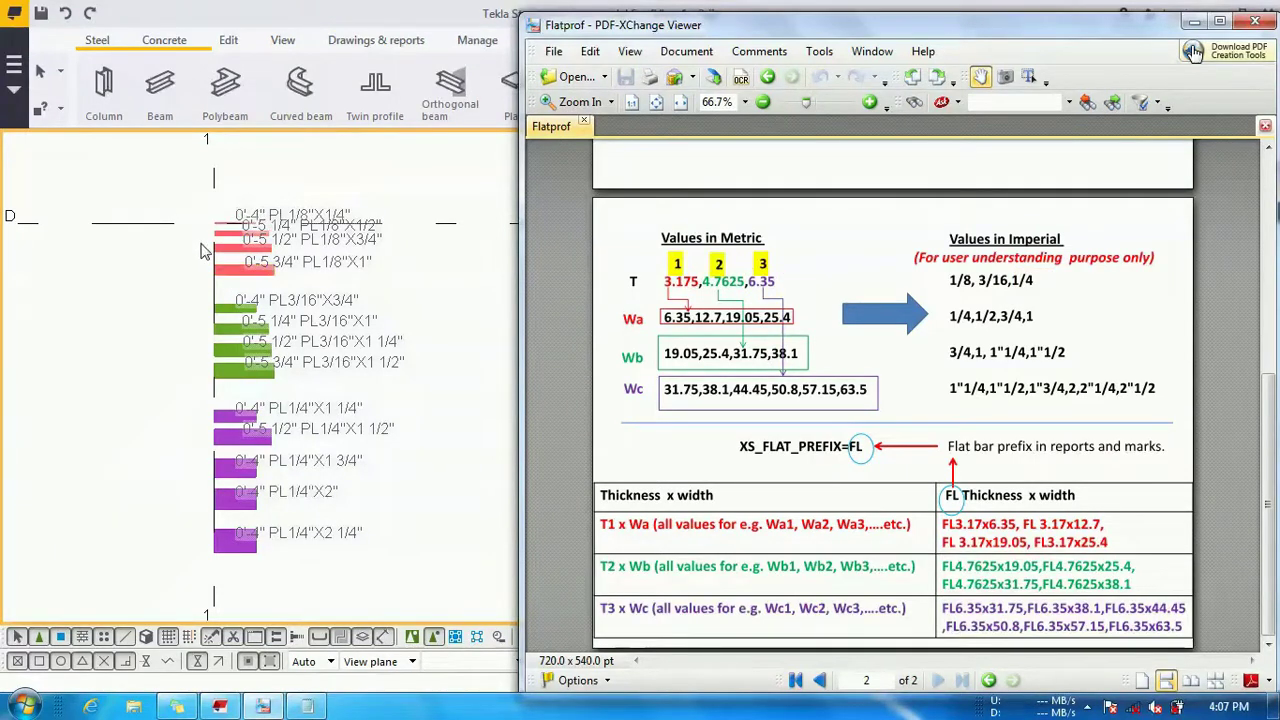
pyautogui.click(233, 264)
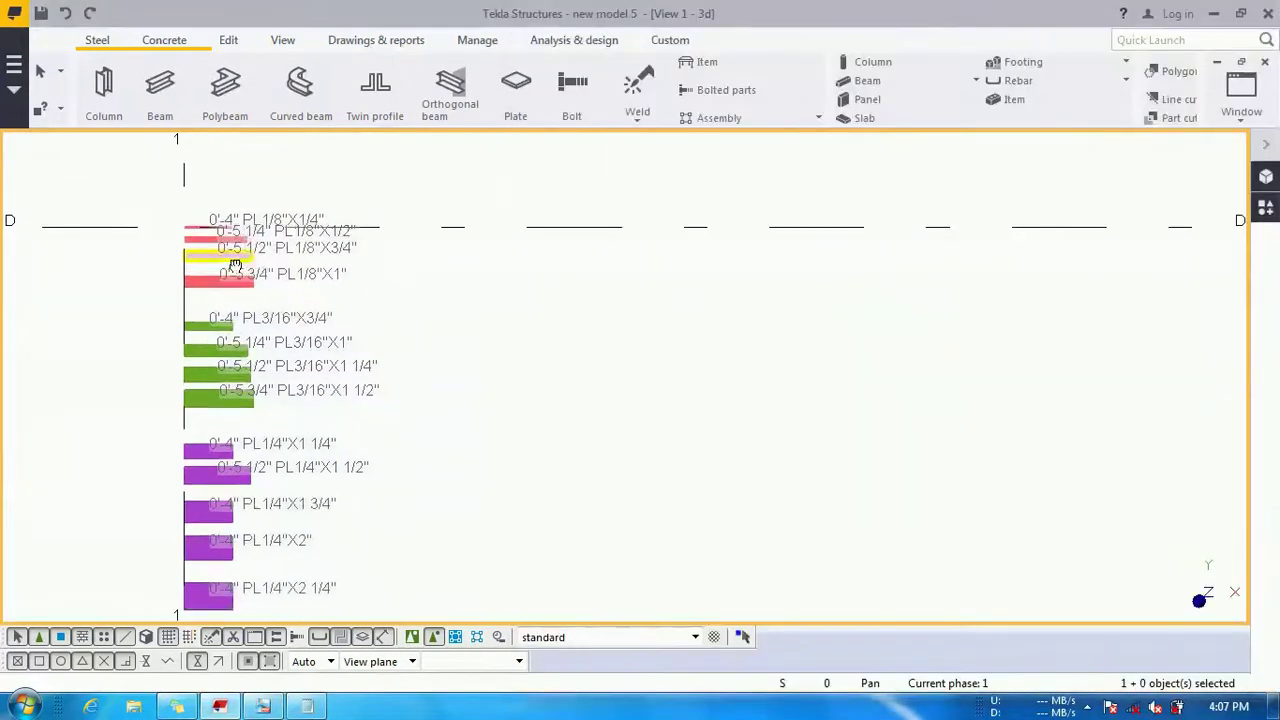
pyautogui.click(263, 706)
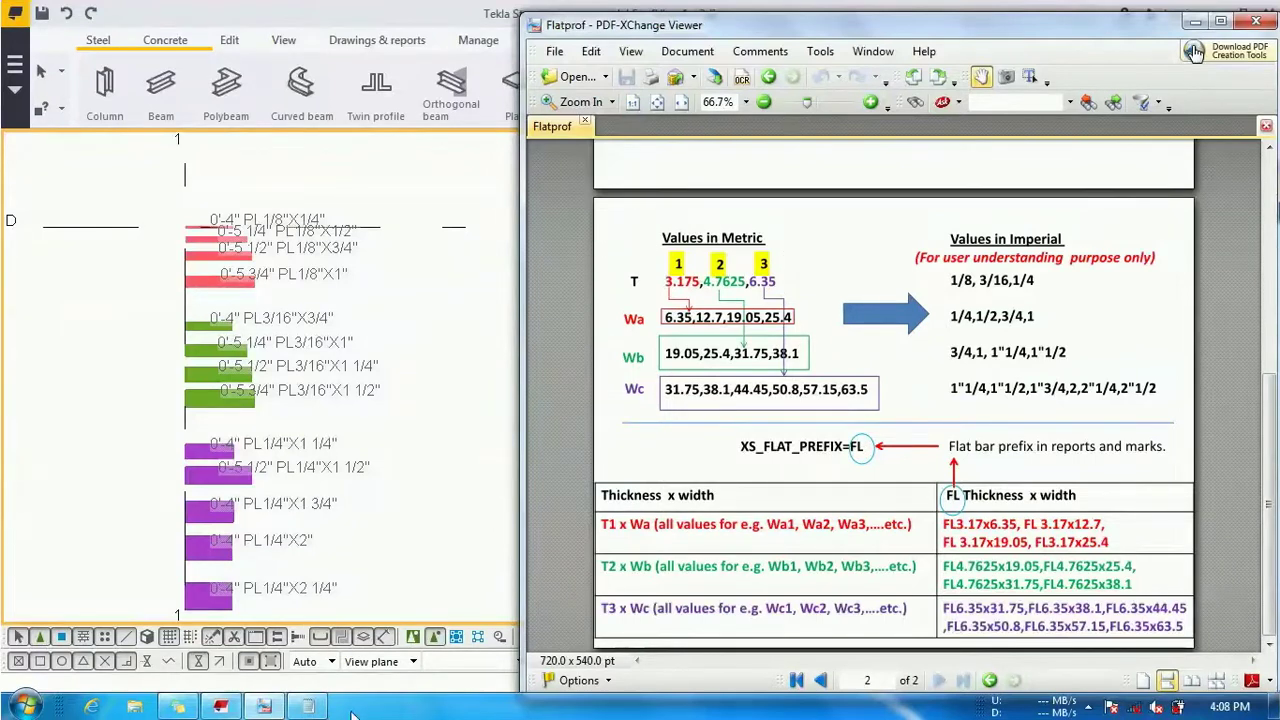
# Step: Enter the lines 3.175,4.7625,6.35; 6.35,12.7,19.05,25.4; 19.05,25.4,31.75,38.1; and 31.75,38.1,44.45,50.8,57.15,63.5 in fltprops.inp, then save and close it
pyautogui.click(308, 707)
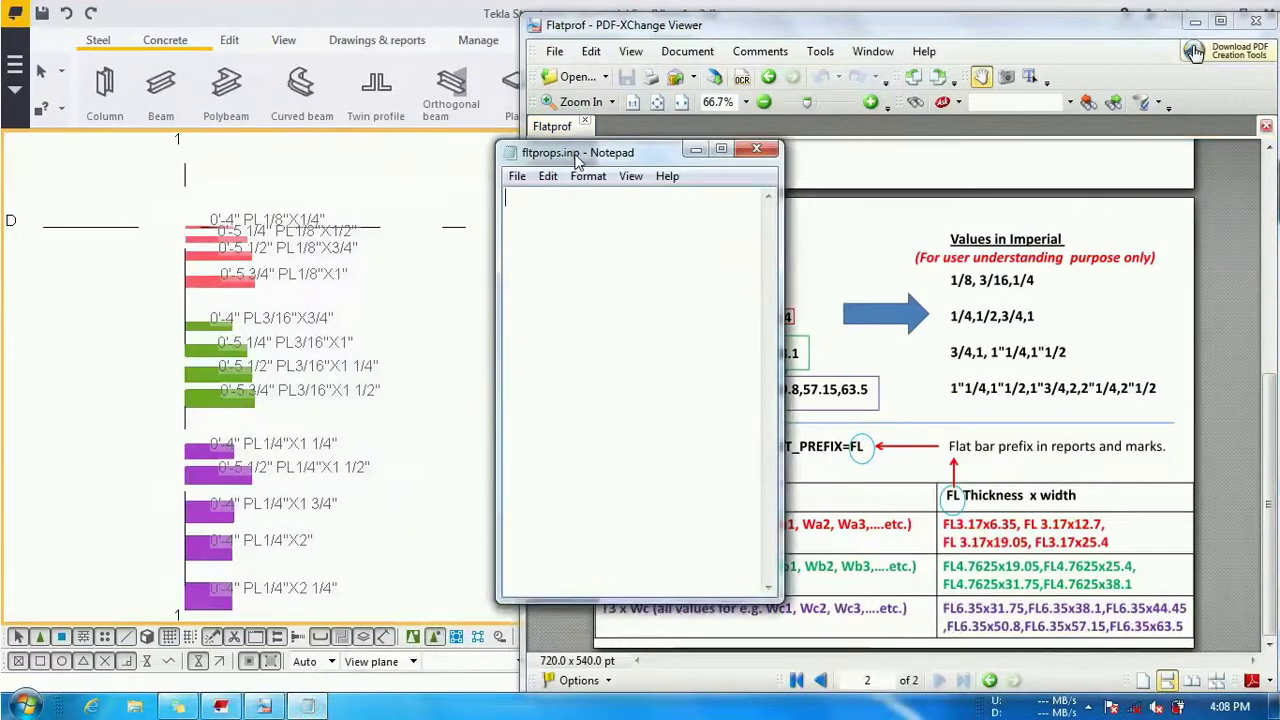
pyautogui.moveTo(577, 160); pyautogui.dragTo(296, 156)
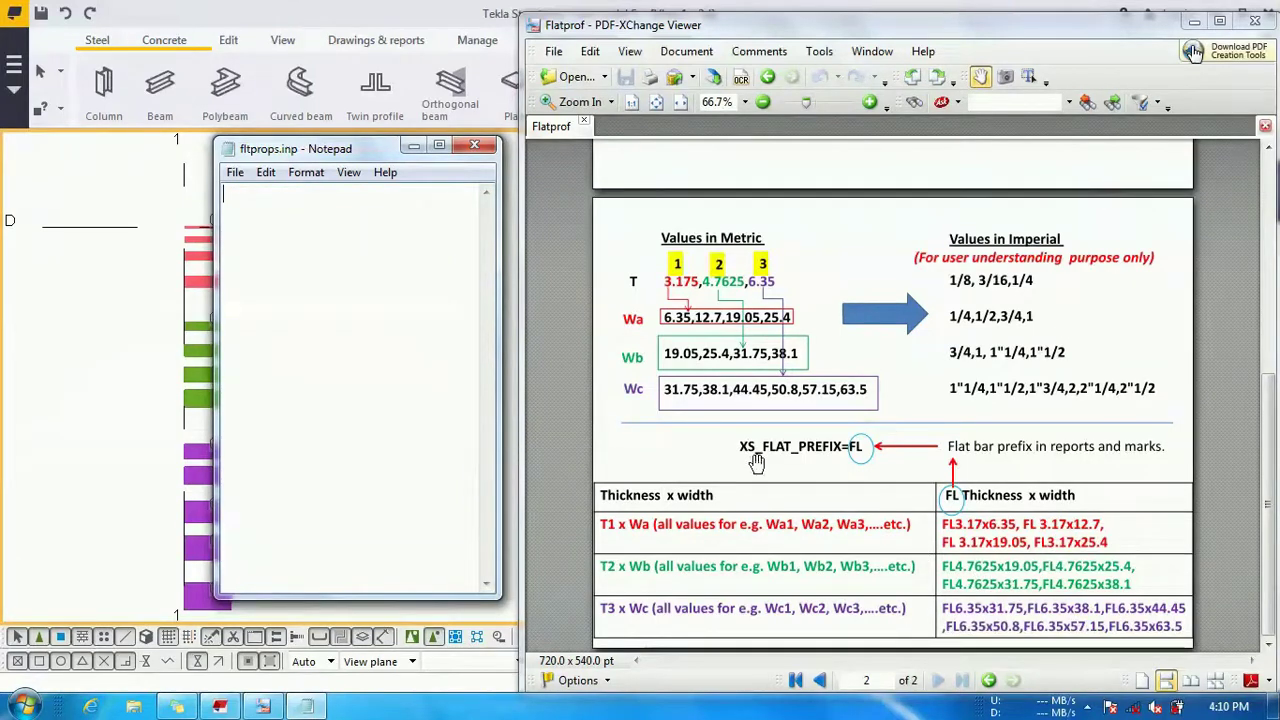
pyautogui.click(360, 207)
pyautogui.click(247, 238)
pyautogui.write('3.175,4.7625,6.35 6.35,12.7,19.05,25.4 19.05,25.4,31.75,38.1 31.75,38.1,44.45,50.8,57.15,63.5')
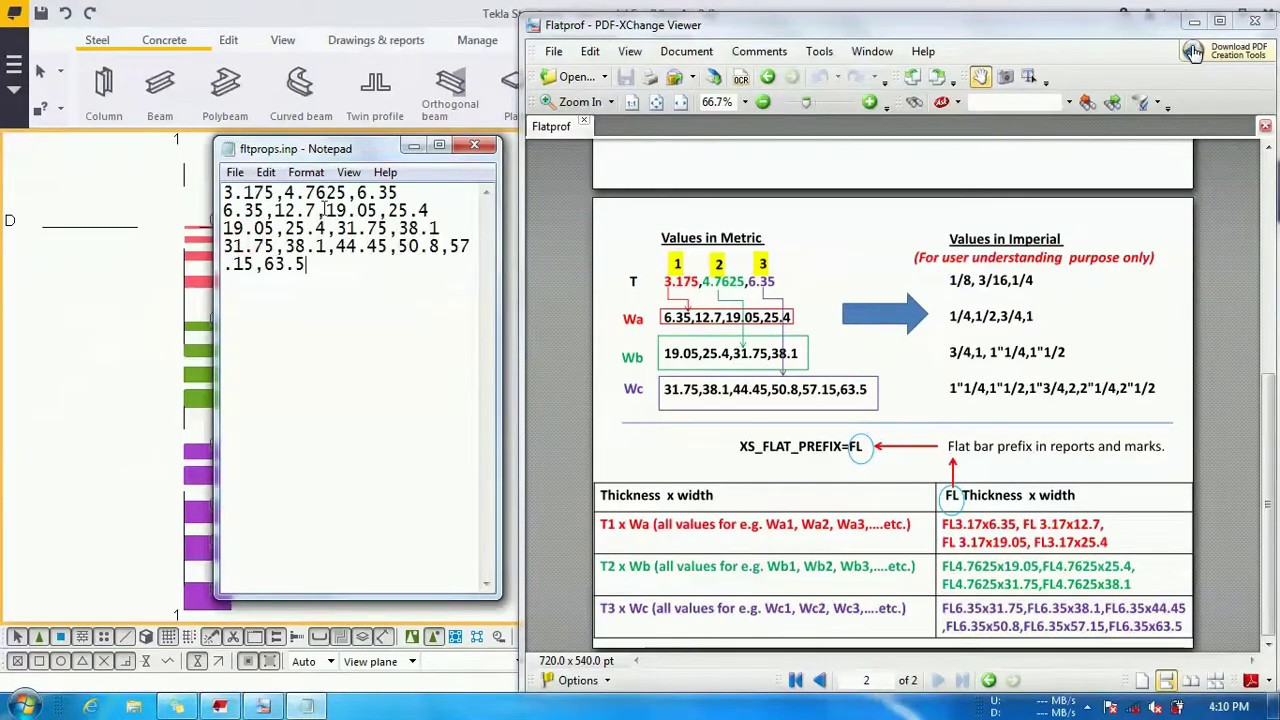
pyautogui.click(479, 153)
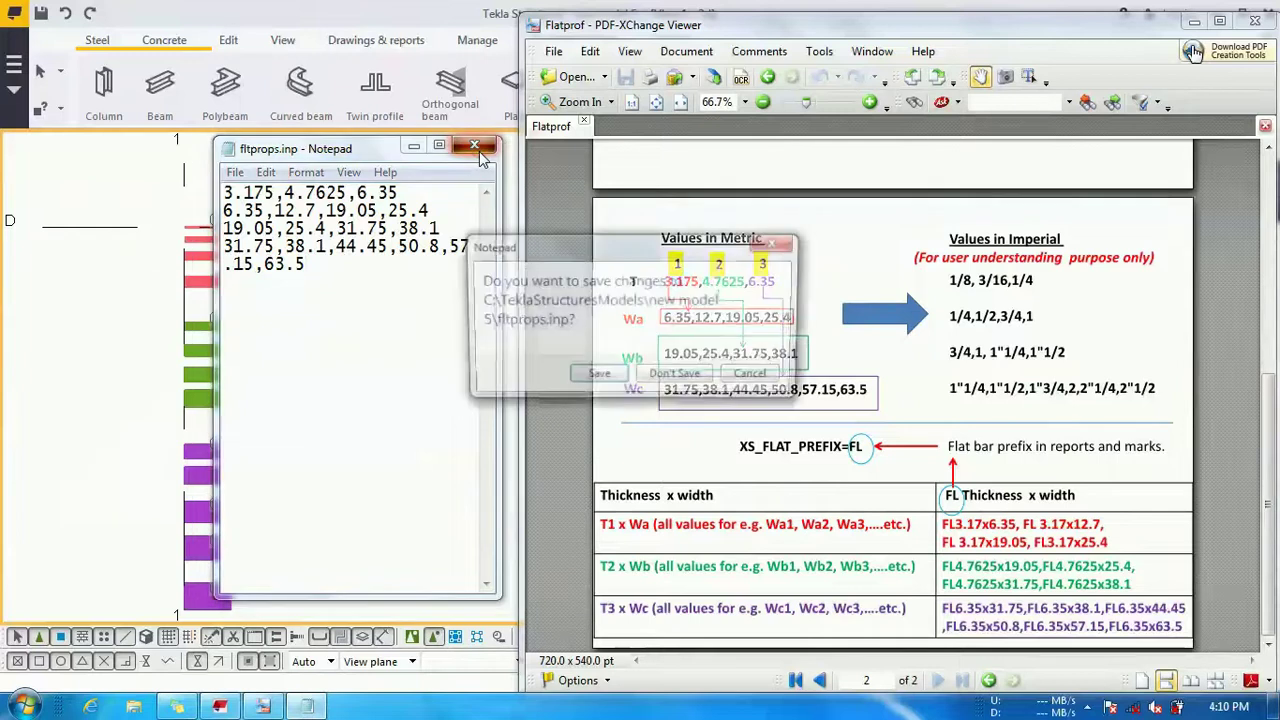
pyautogui.click(603, 382)
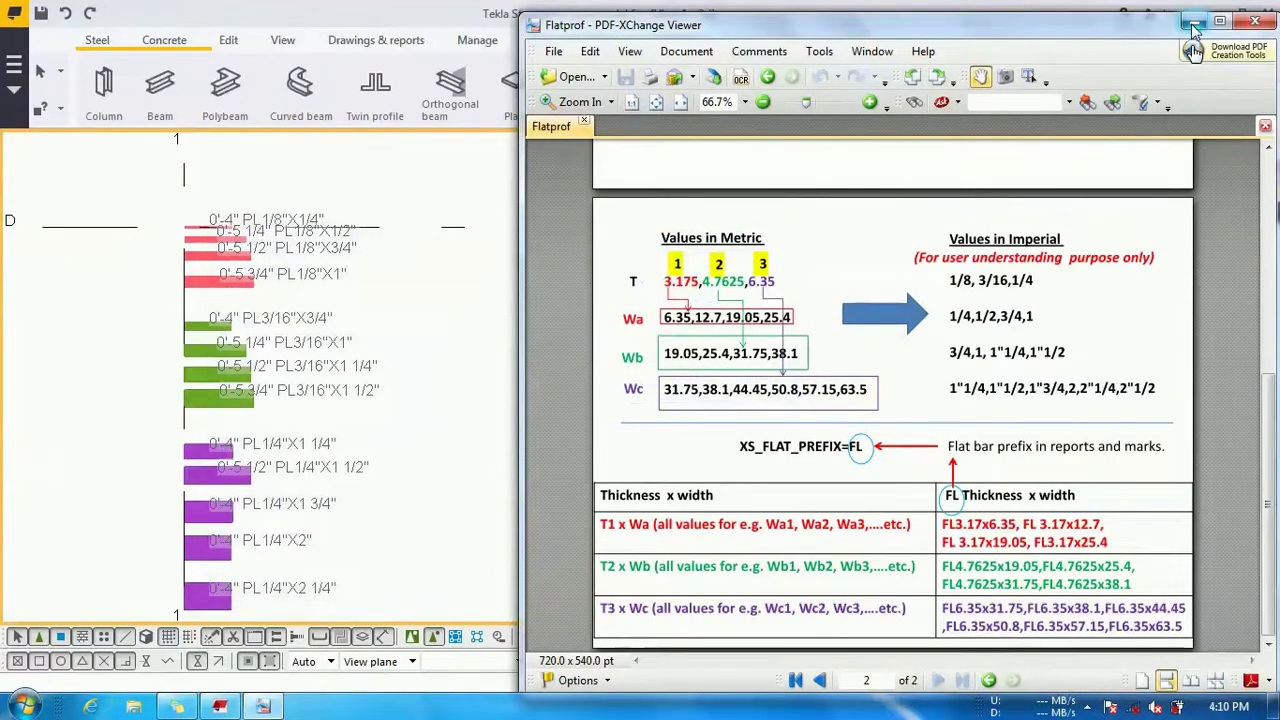
# Step: Search the advanced options for FL in all categories and examine the XS_FLAT_PREFIX option's value and description
pyautogui.click(1193, 22)
pyautogui.hotkey('ctrl', 'e')
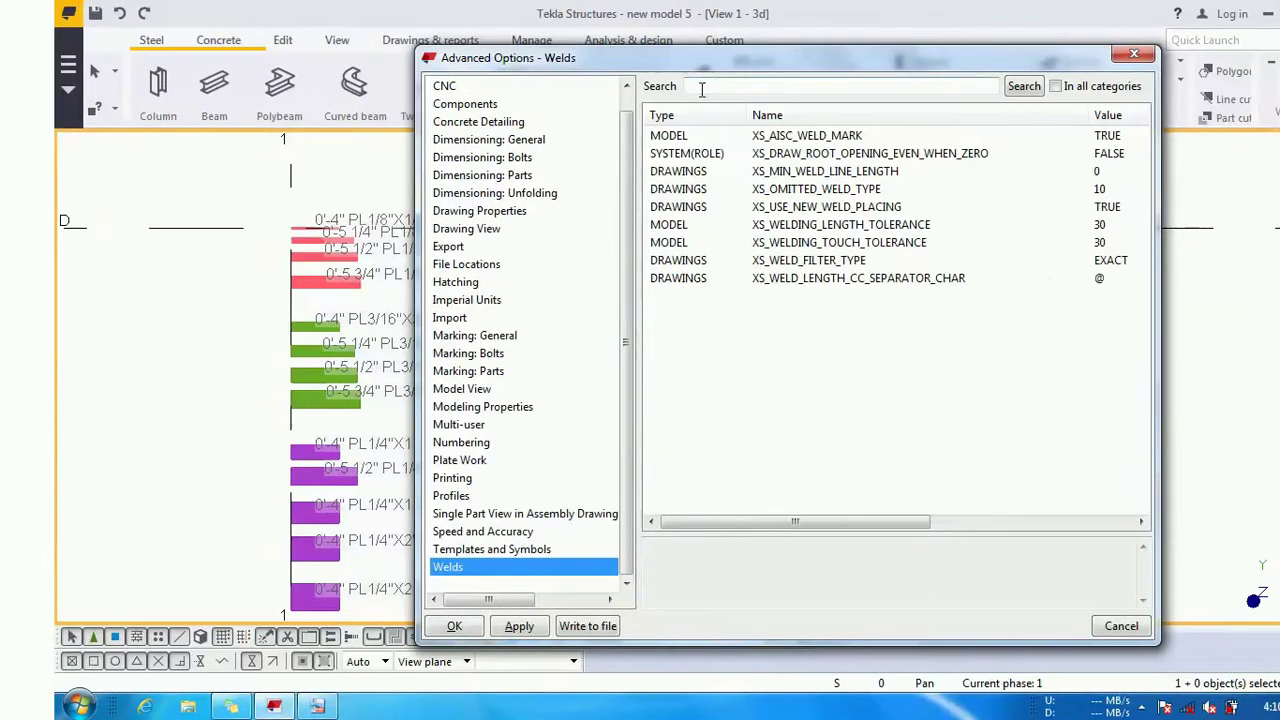
pyautogui.write('FL')
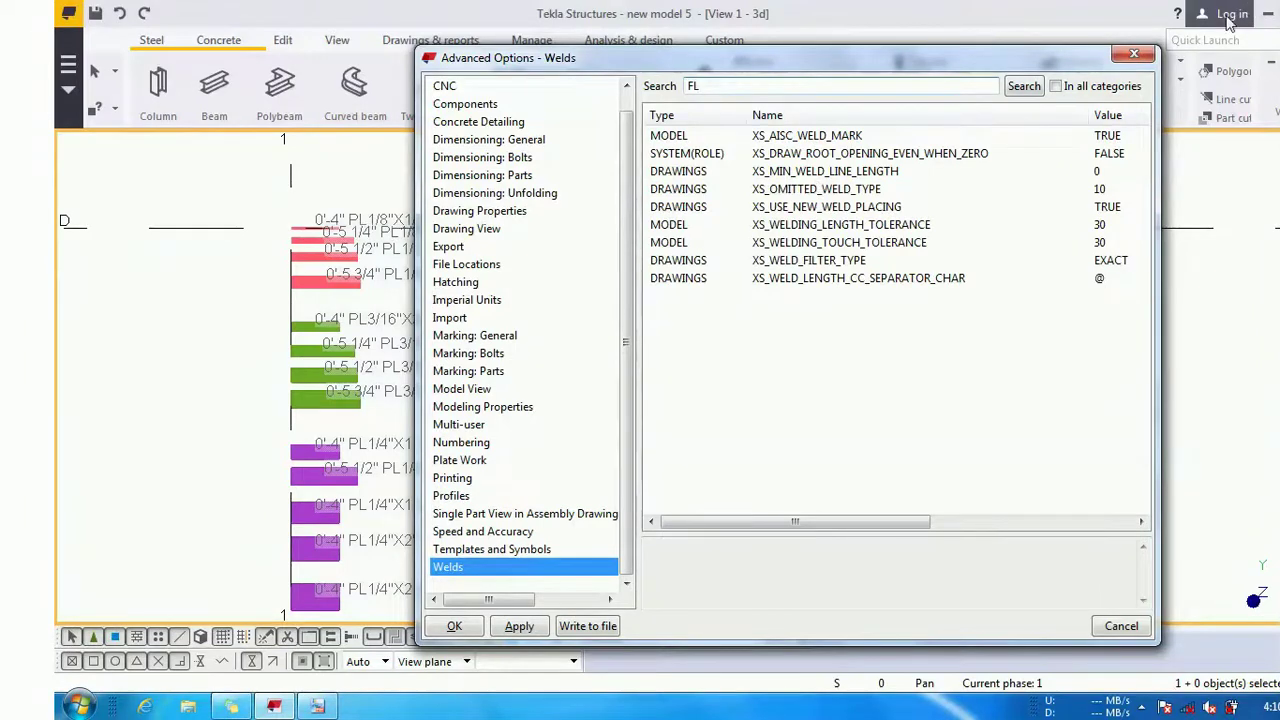
pyautogui.click(1057, 87)
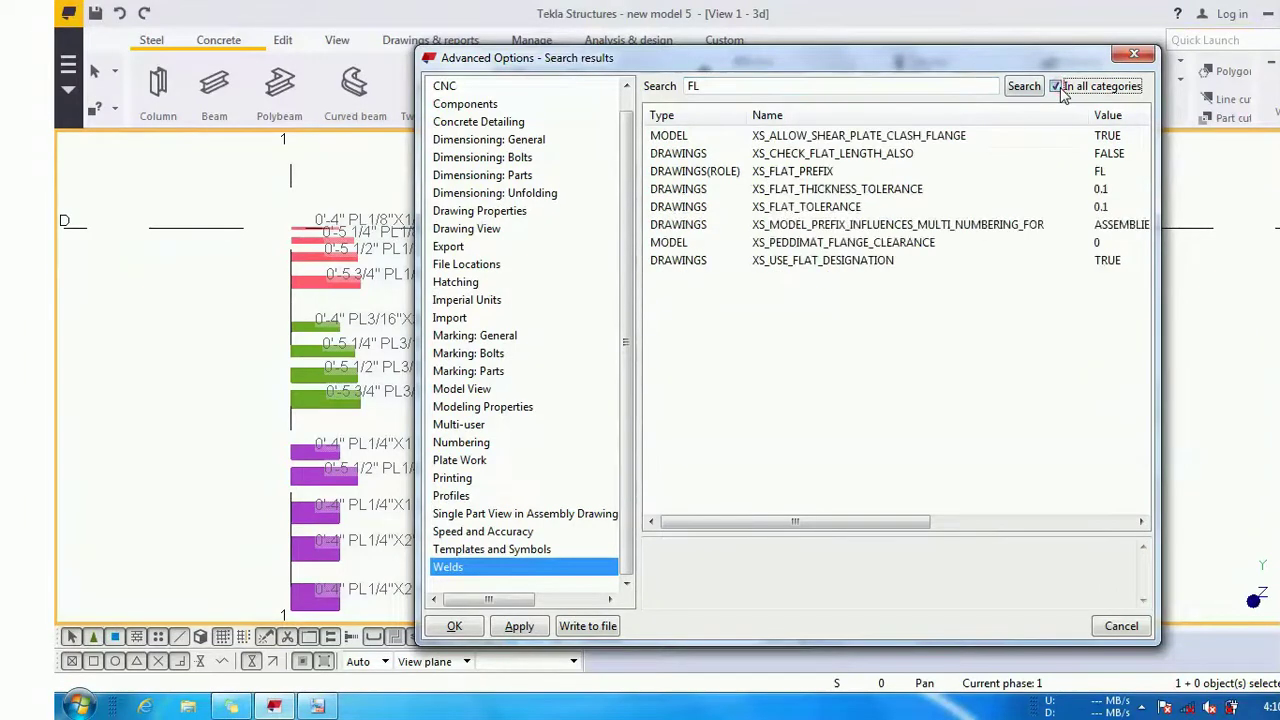
pyautogui.click(826, 174)
pyautogui.click(824, 176)
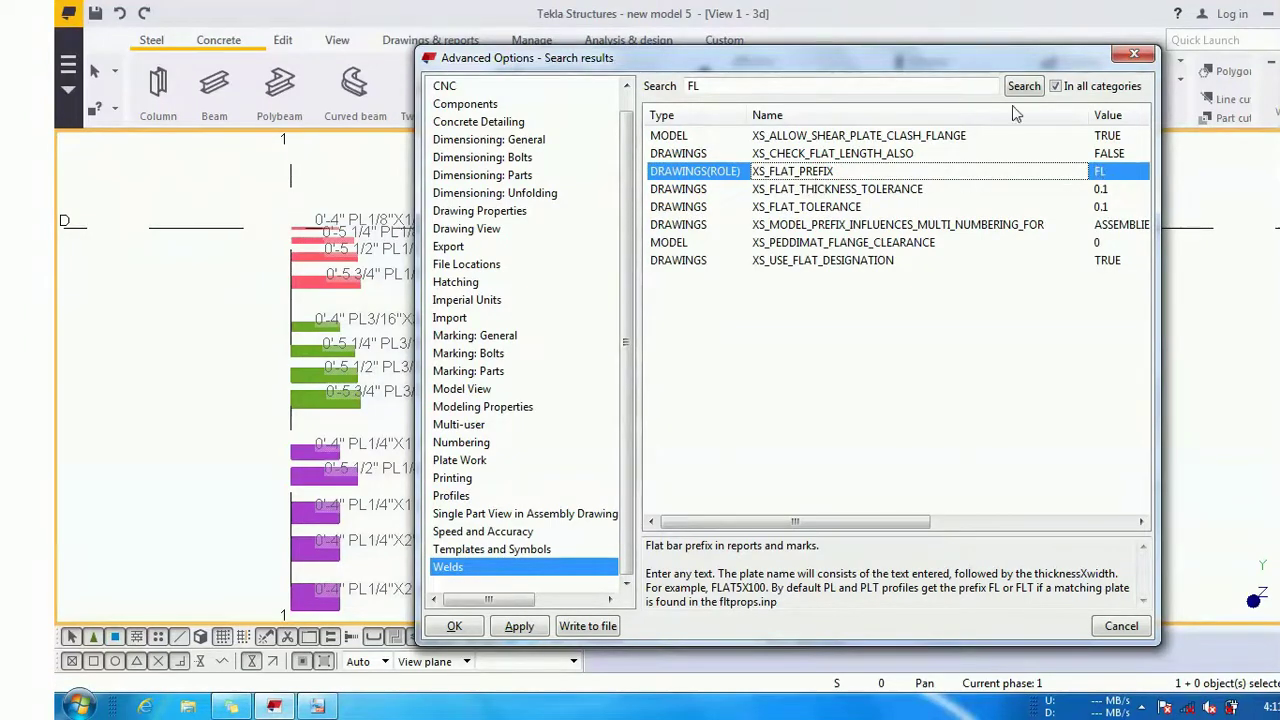
pyautogui.moveTo(966, 68); pyautogui.dragTo(1008, 58)
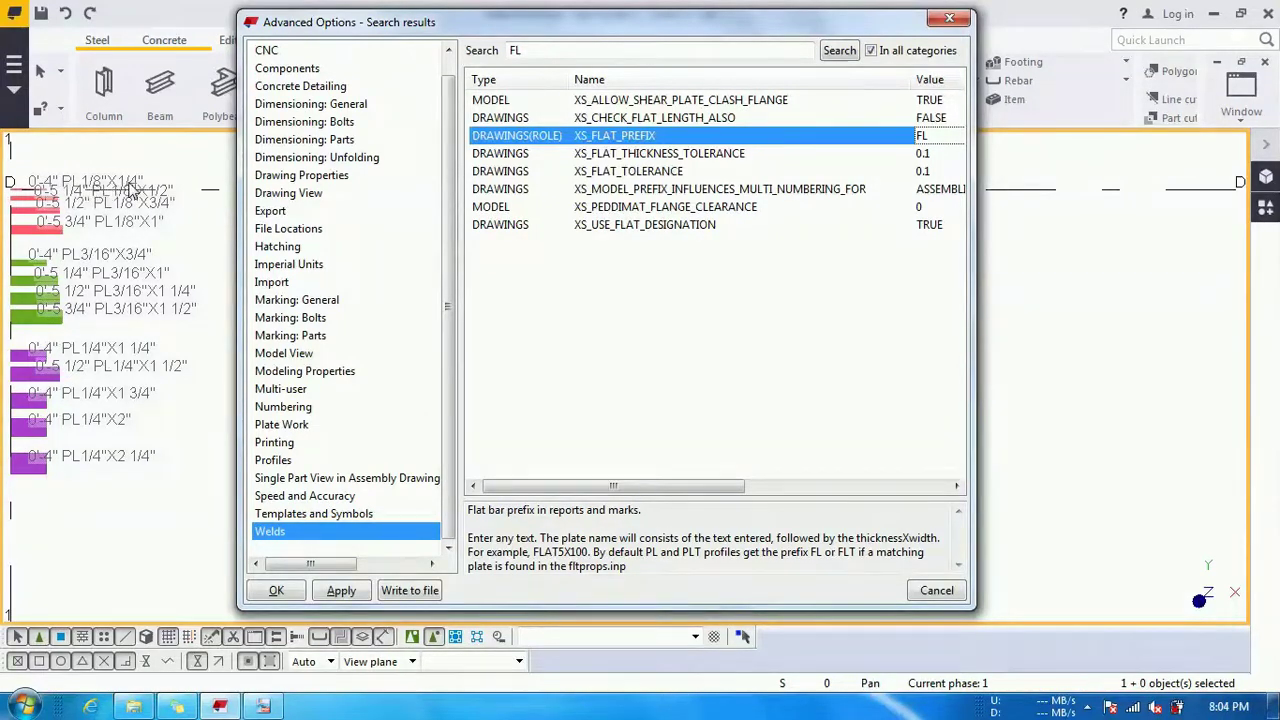
pyautogui.click(260, 705)
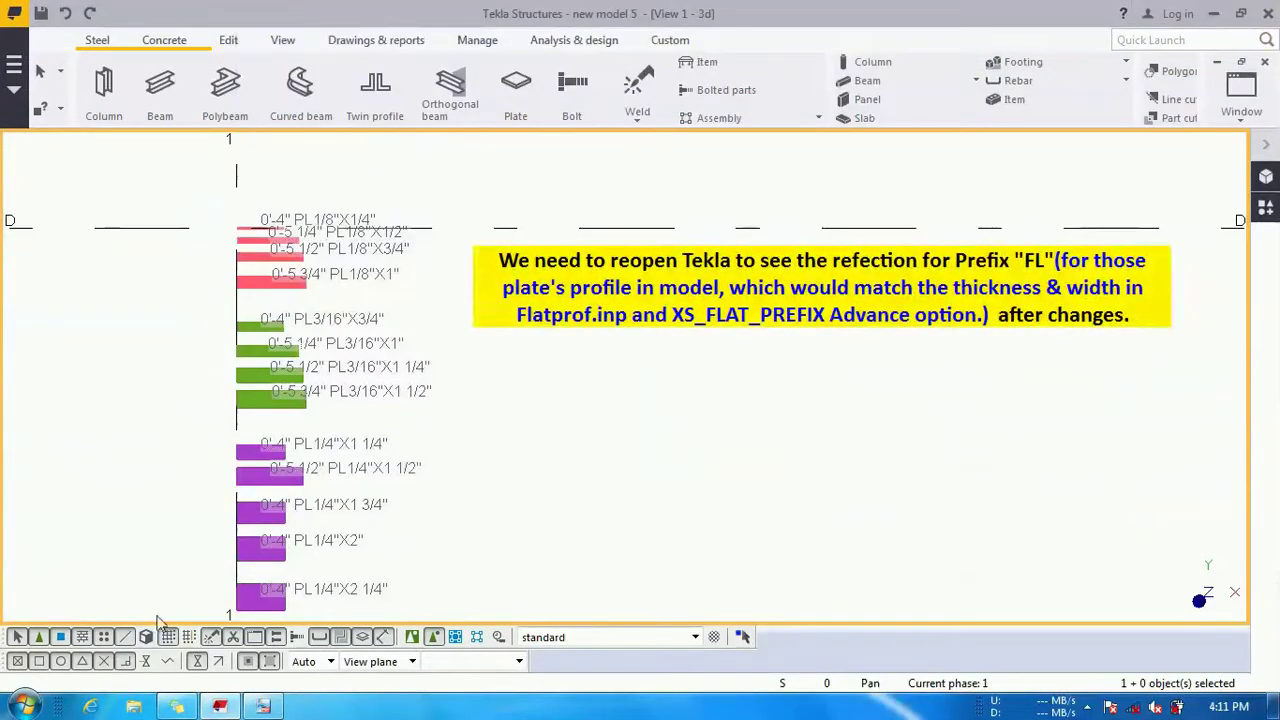
# Step: Restart Tekla Structures and reopen the model new model 5
pyautogui.click(1268, 13)
pyautogui.click(540, 372)
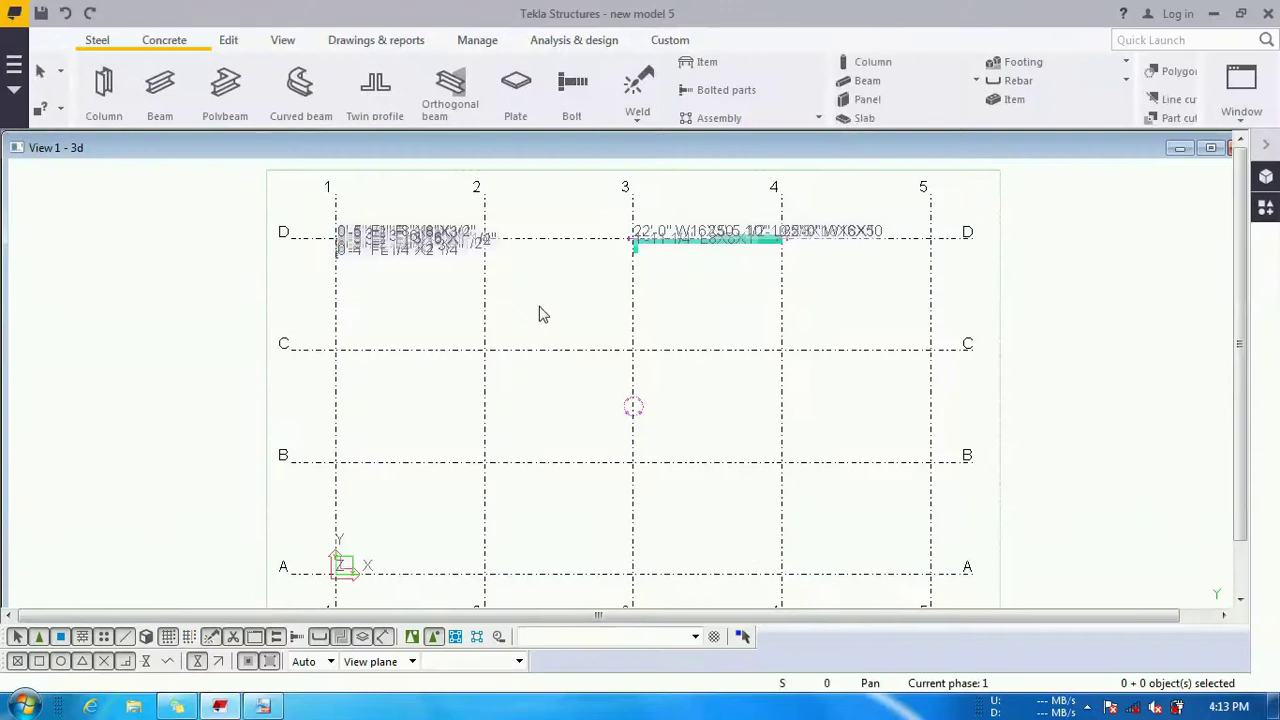
# Step: Check the plate profile labels near grid intersection D-1 against the flat bar designations in the Flatprof PDF
pyautogui.scroll(5, 400, 325)
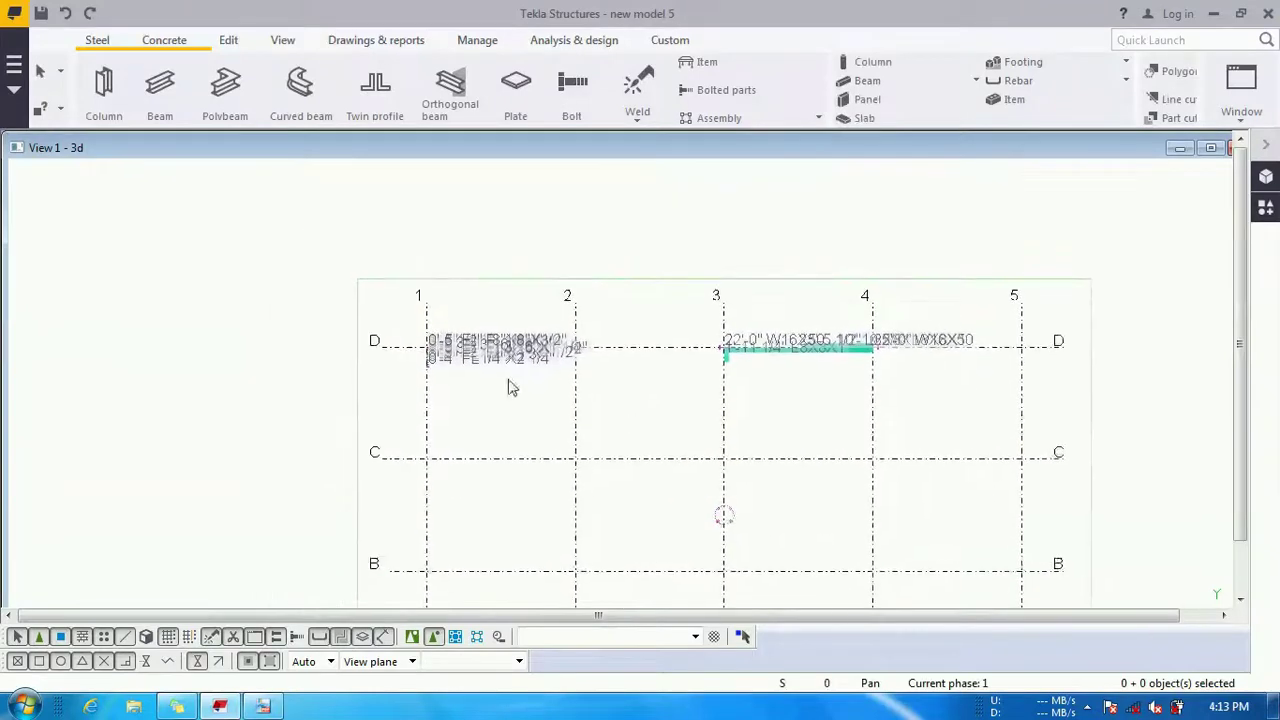
pyautogui.scroll(3, 415, 310)
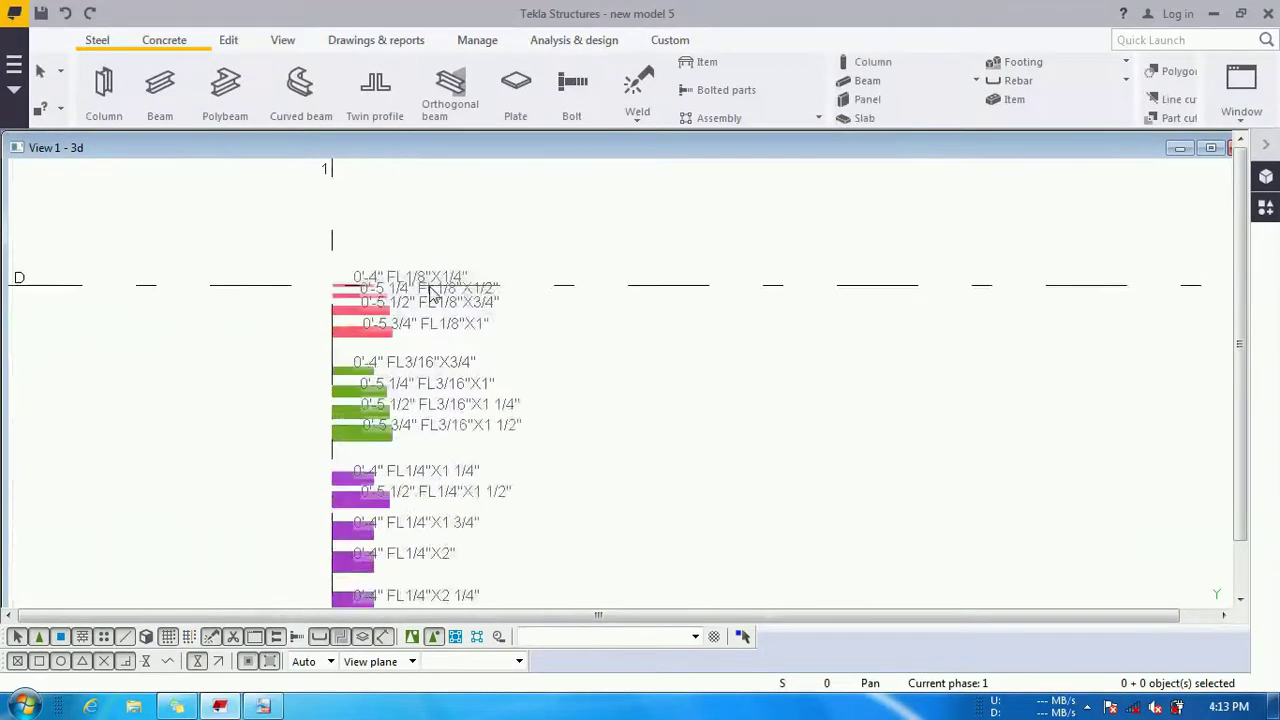
pyautogui.moveTo(490, 330); pyautogui.dragTo(446, 274, button='middle')
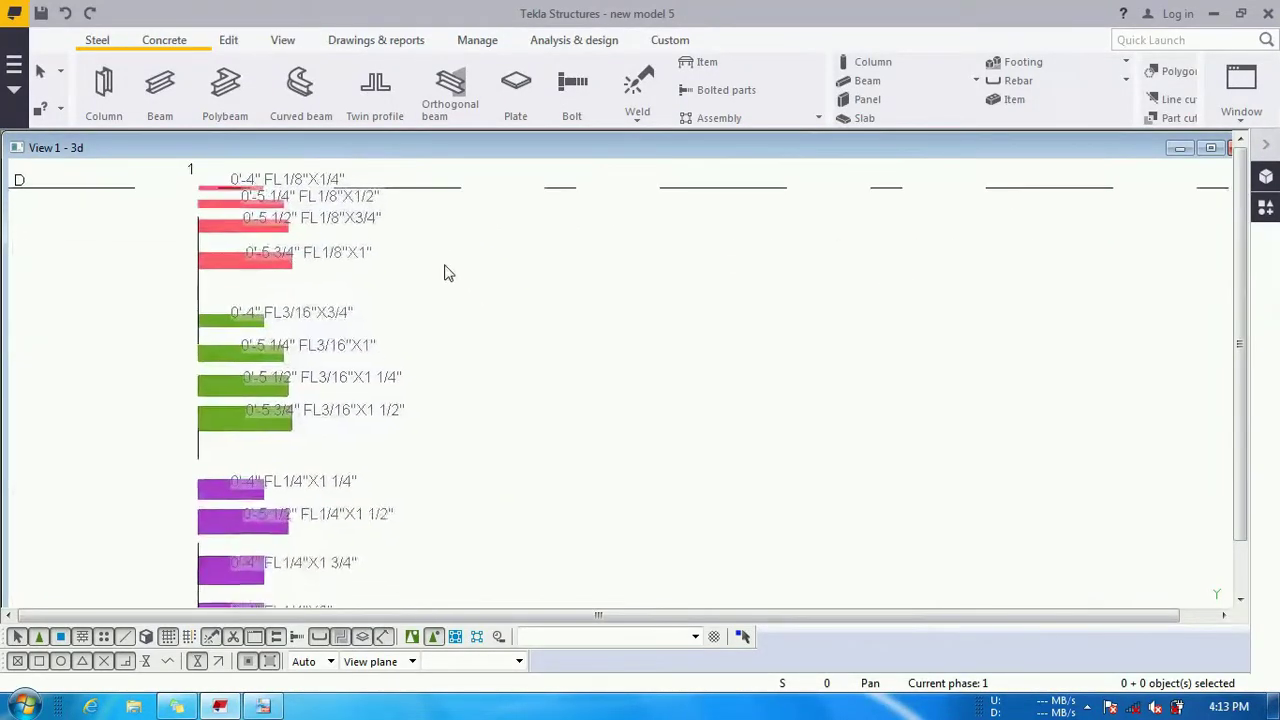
pyautogui.click(219, 706)
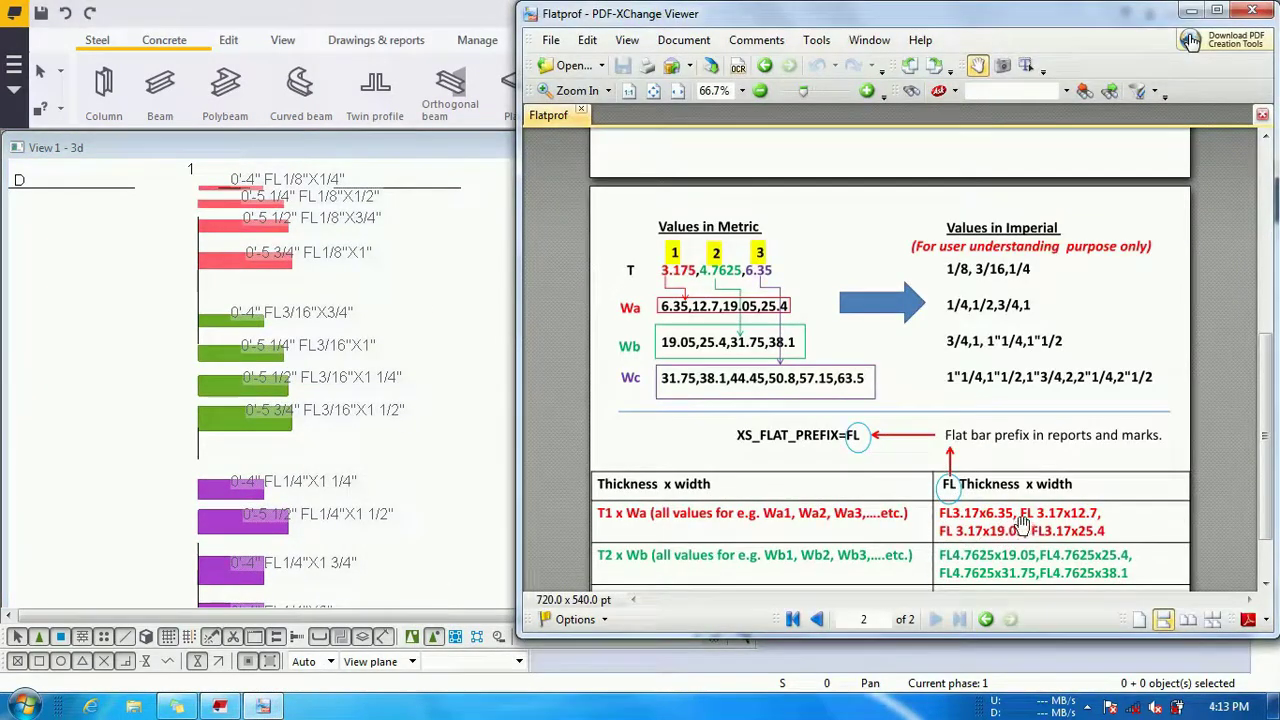
pyautogui.scroll(-1, 1025, 525)
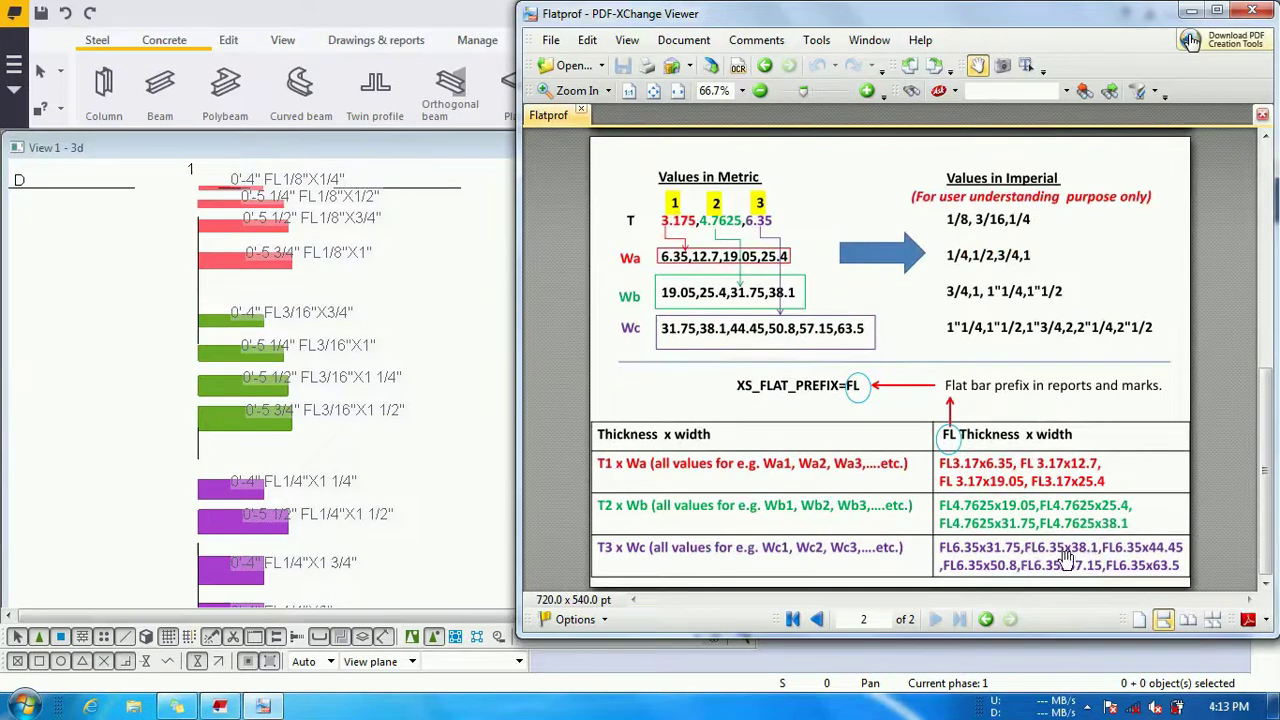
pyautogui.click(403, 338)
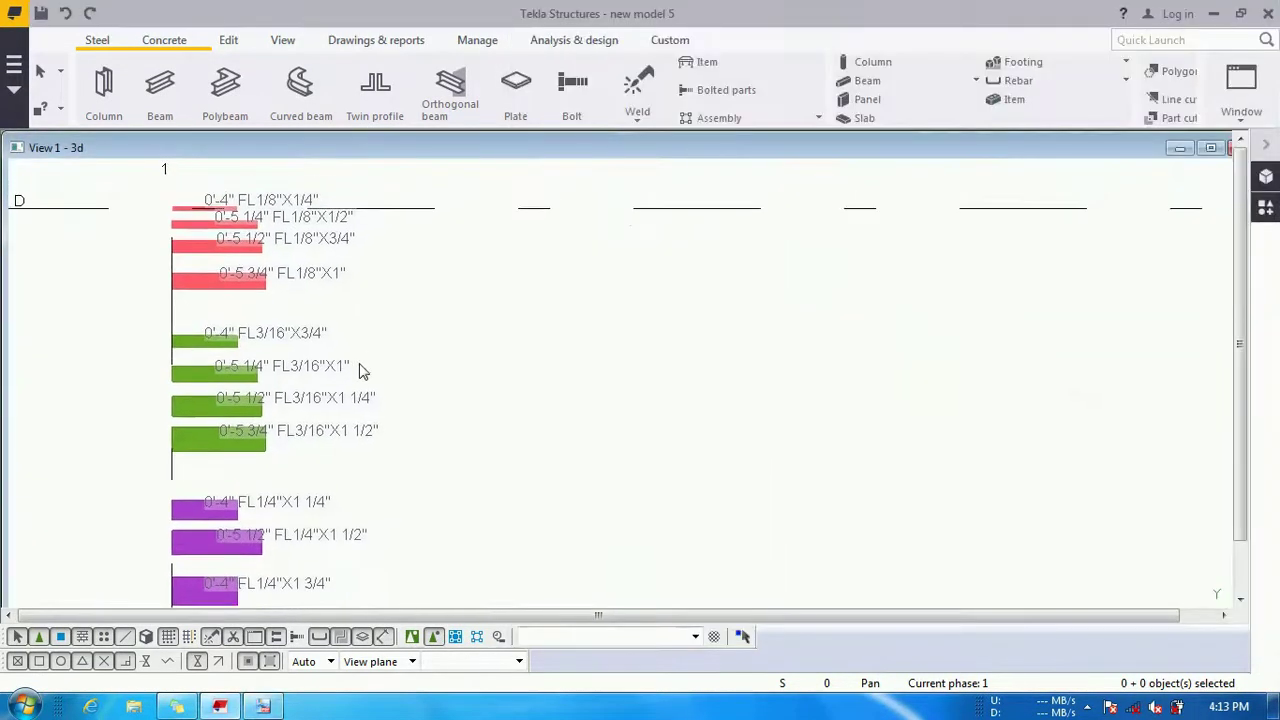
pyautogui.rightClick(233, 289)
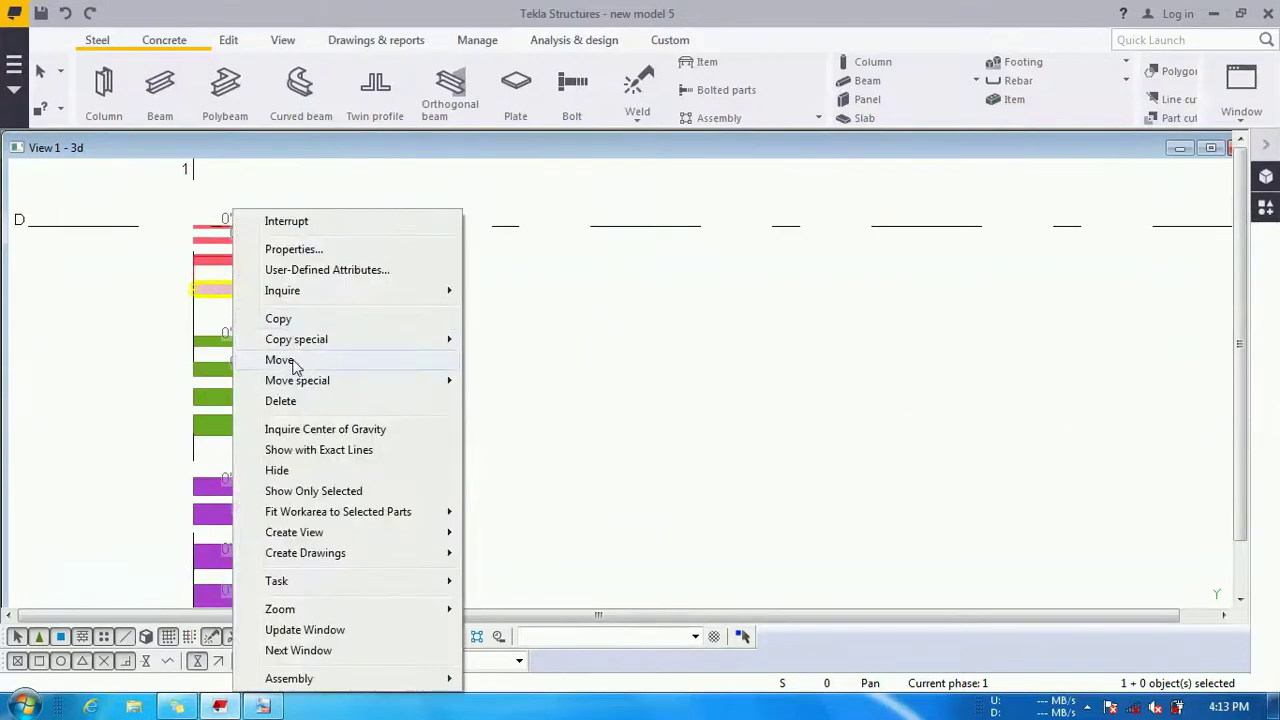
pyautogui.click(286, 362)
pyautogui.rightClick(343, 300)
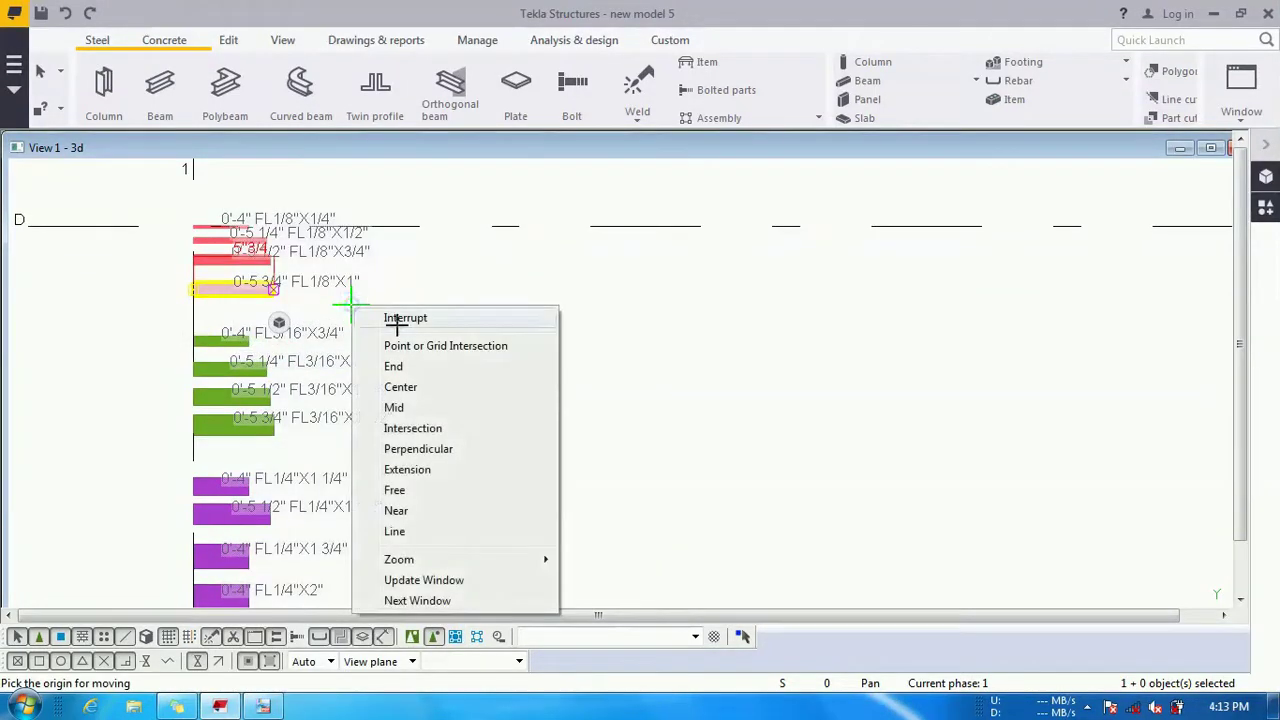
pyautogui.click(397, 318)
# Step: Copy the 1/8" x 1" plate from its start point on grid line 1 to a free spot along grid line D
pyautogui.rightClick(224, 302)
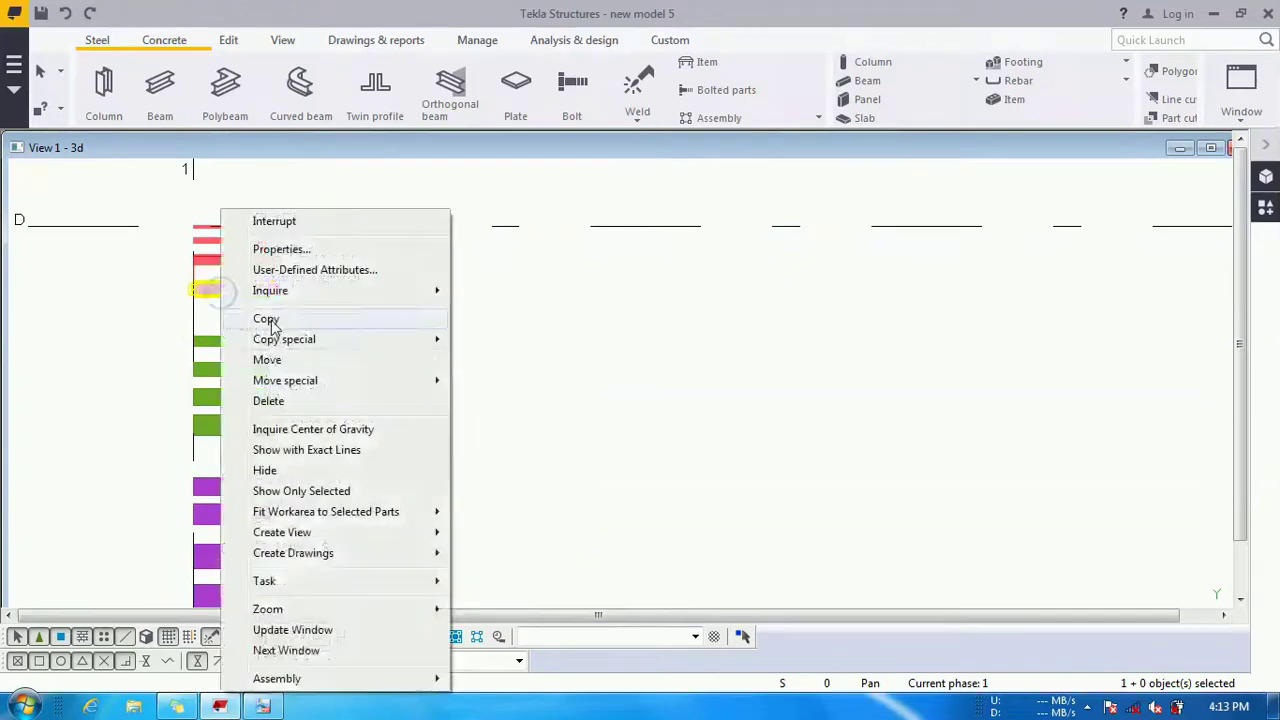
pyautogui.click(268, 318)
pyautogui.click(196, 292)
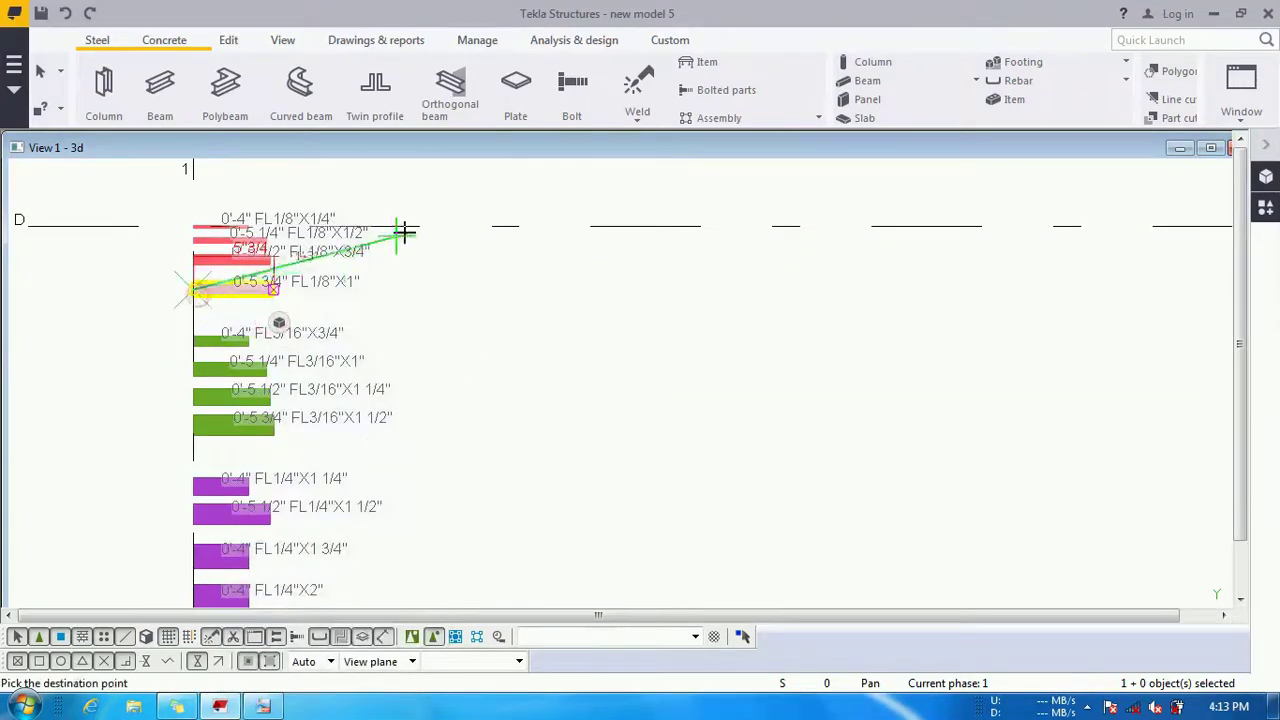
pyautogui.rightClick(475, 296)
pyautogui.click(527, 306)
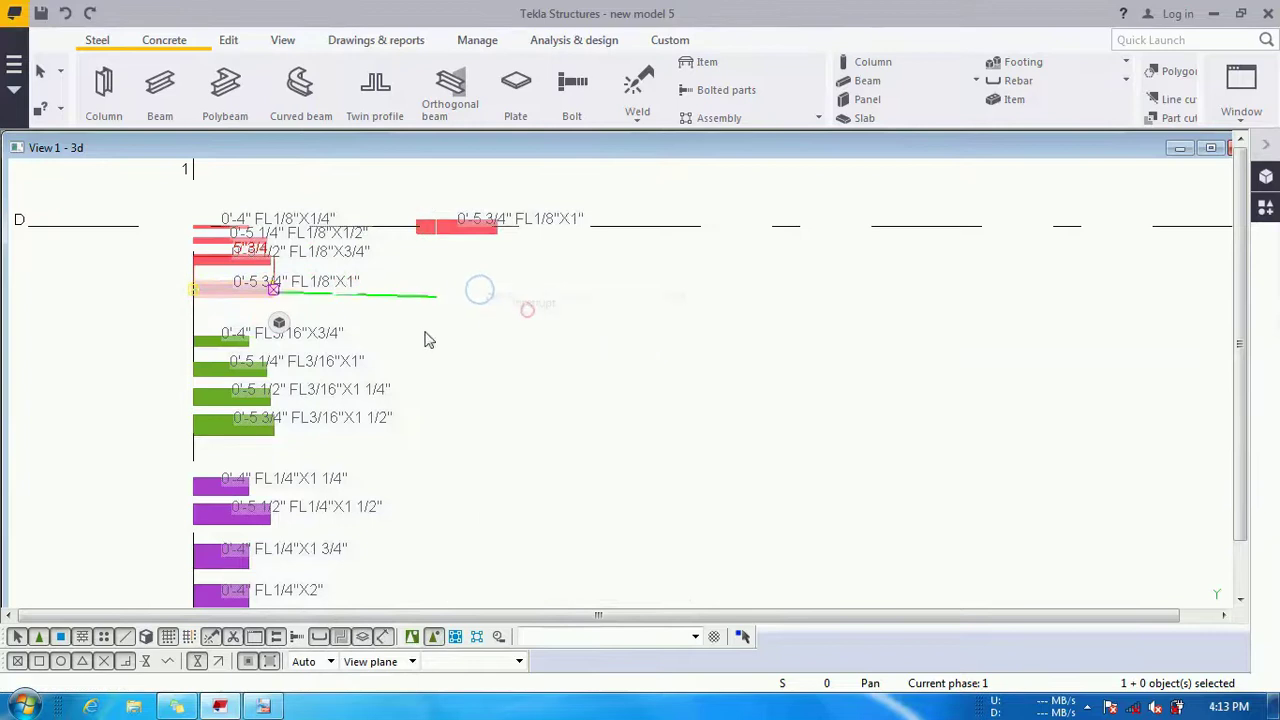
pyautogui.moveTo(426, 337); pyautogui.dragTo(365, 320, button='middle')
# Step: Consult the Flatprof PDF's width values, then change the copied plate's profile to PL1/8X2" and apply the modification
pyautogui.click(266, 706)
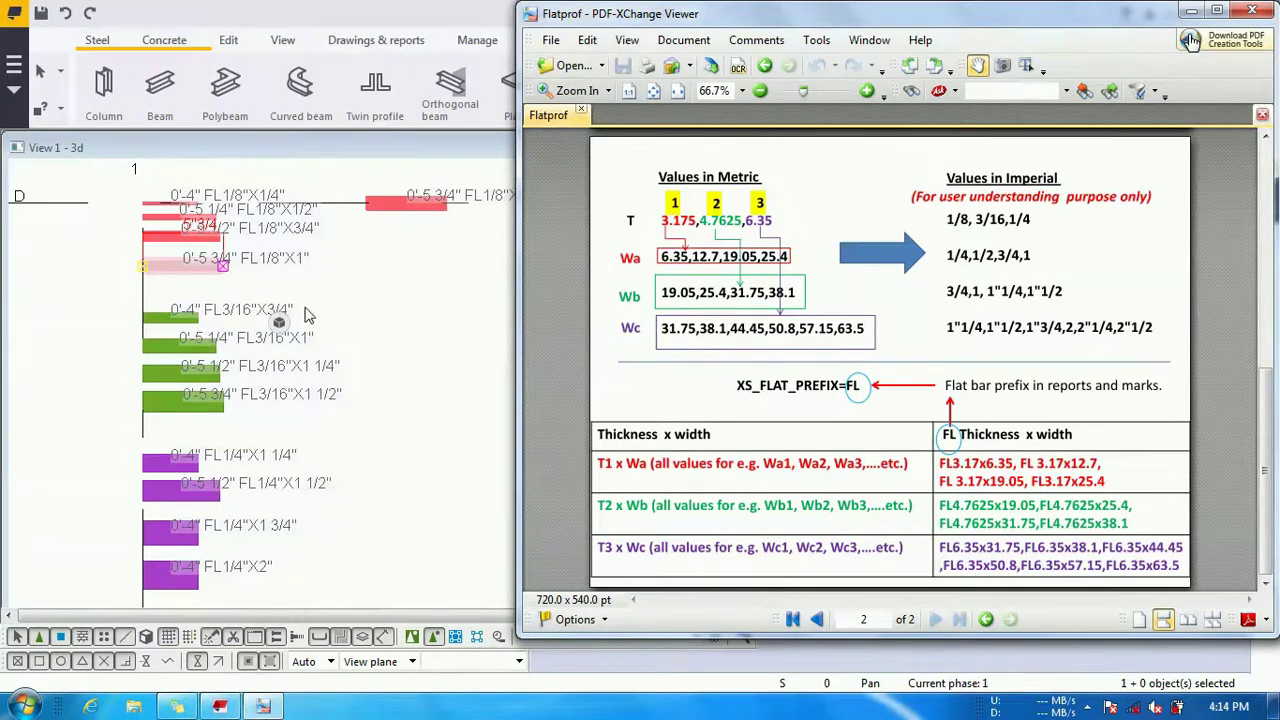
pyautogui.click(426, 260)
pyautogui.moveTo(426, 260); pyautogui.dragTo(397, 266, button='middle')
pyautogui.doubleClick(391, 243)
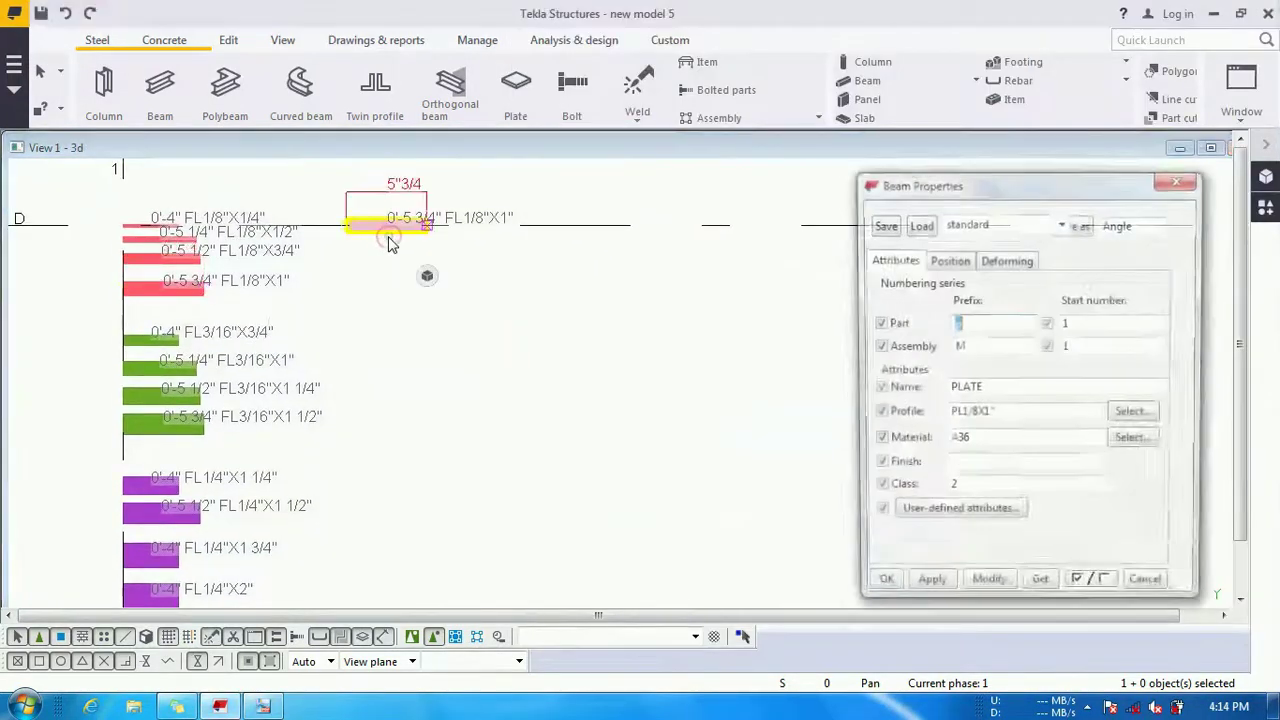
pyautogui.click(988, 413)
pyautogui.press('BackSpace')
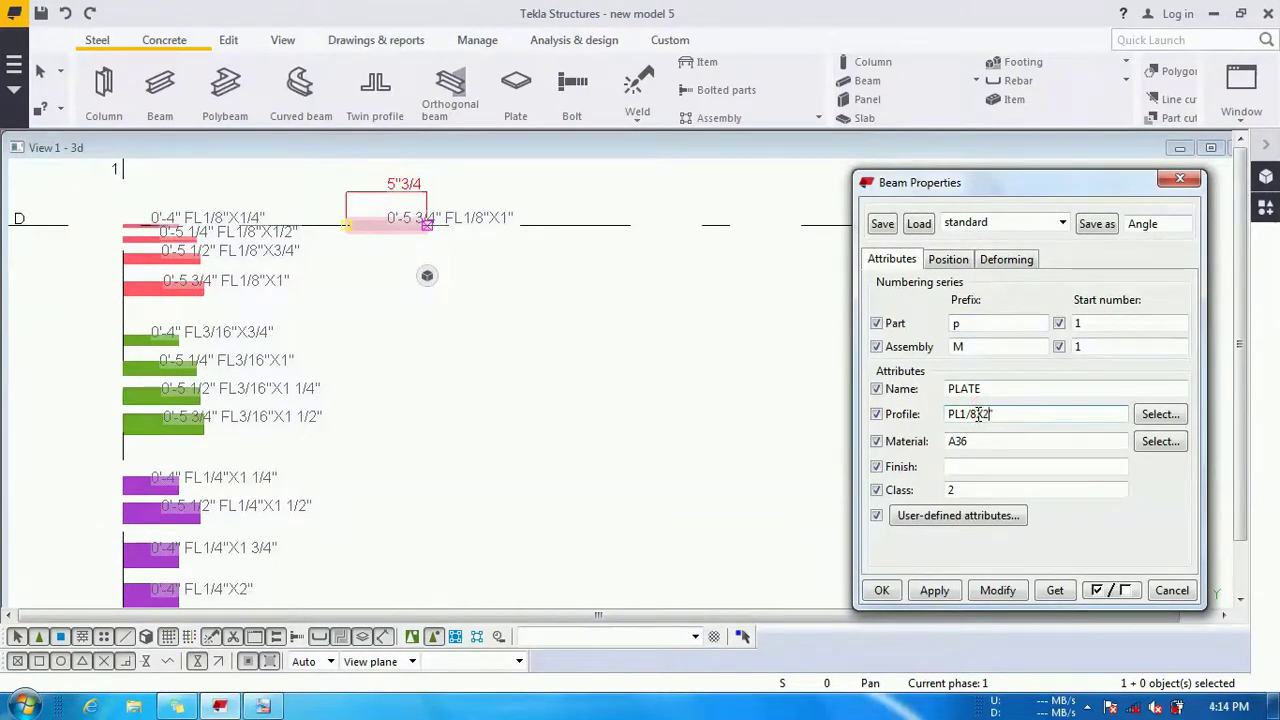
pyautogui.click(996, 590)
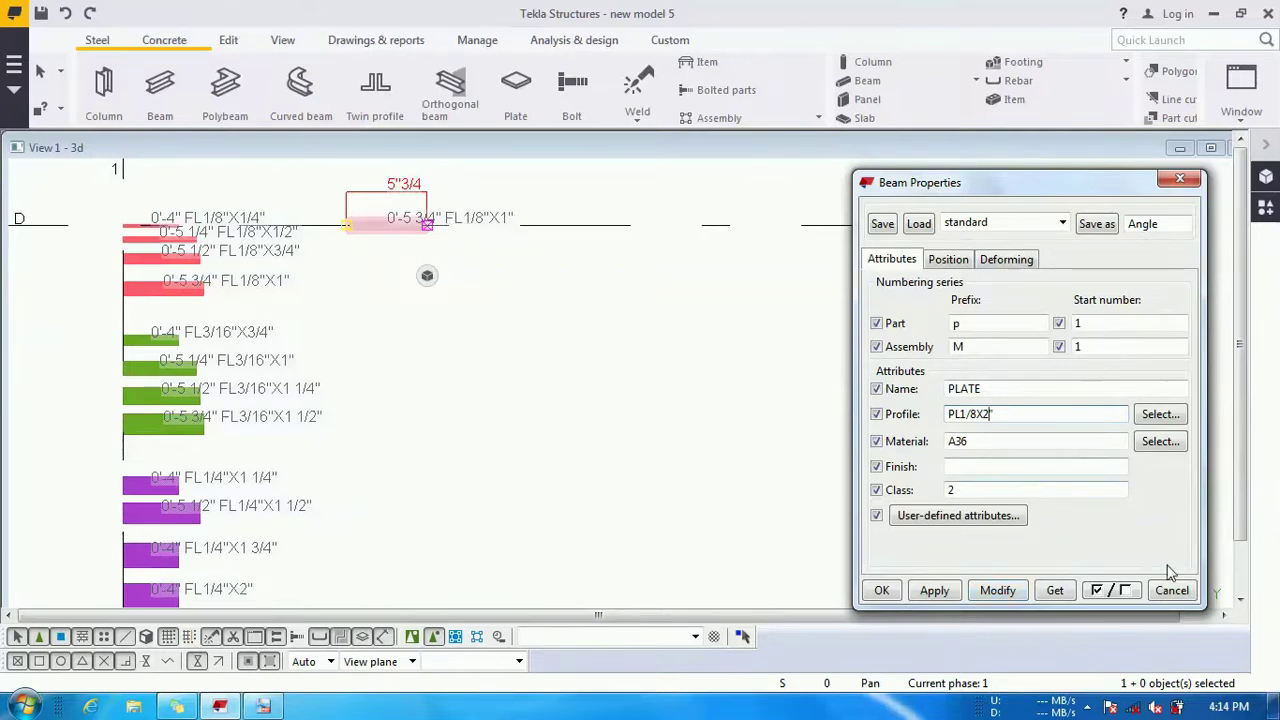
pyautogui.write('2')
pyautogui.click(998, 590)
pyautogui.click(1000, 591)
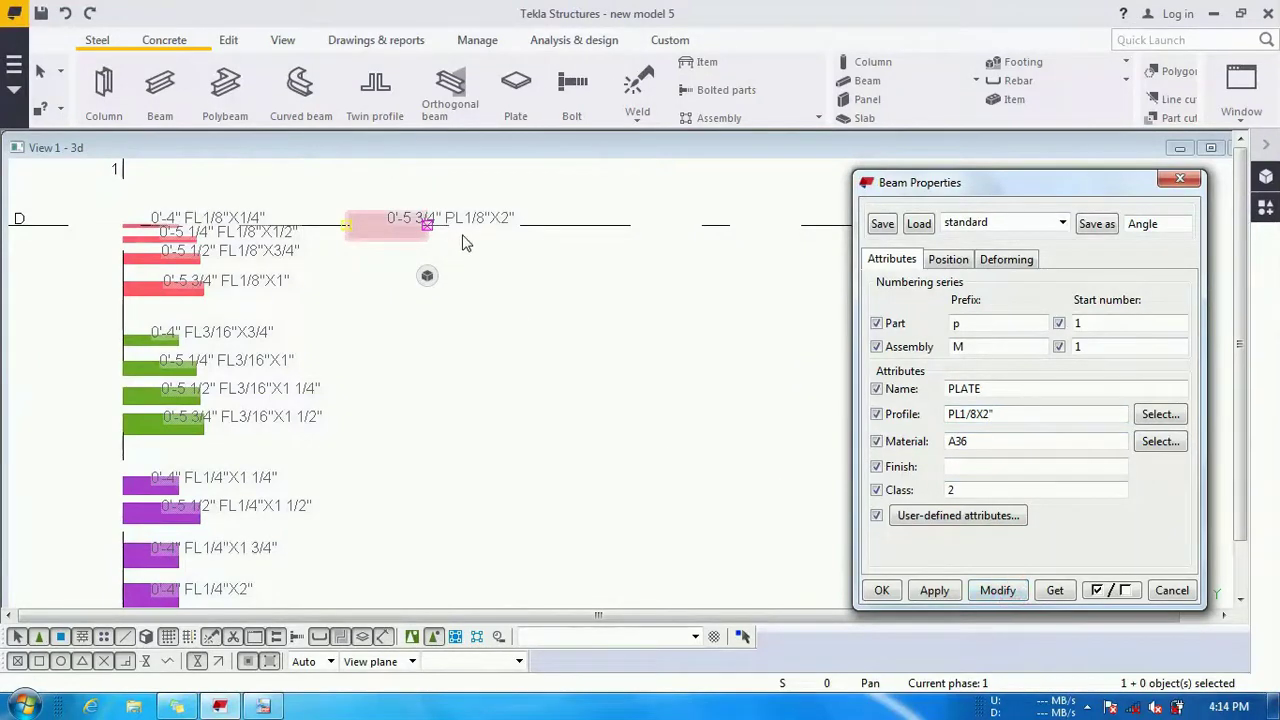
# Step: Check the modified plate's label against the Wa width values in the Flatprof PDF, and close the beam properties
pyautogui.click(263, 706)
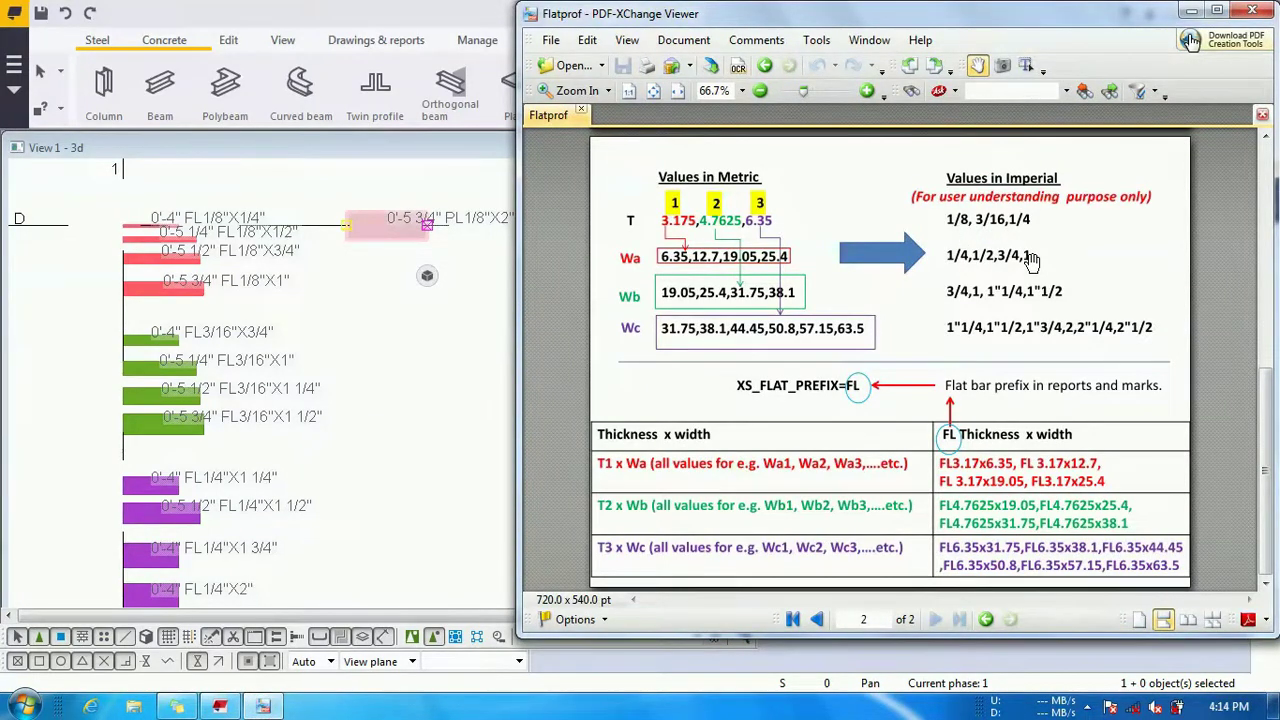
pyautogui.scroll(1, 494, 349)
pyautogui.doubleClick(385, 224)
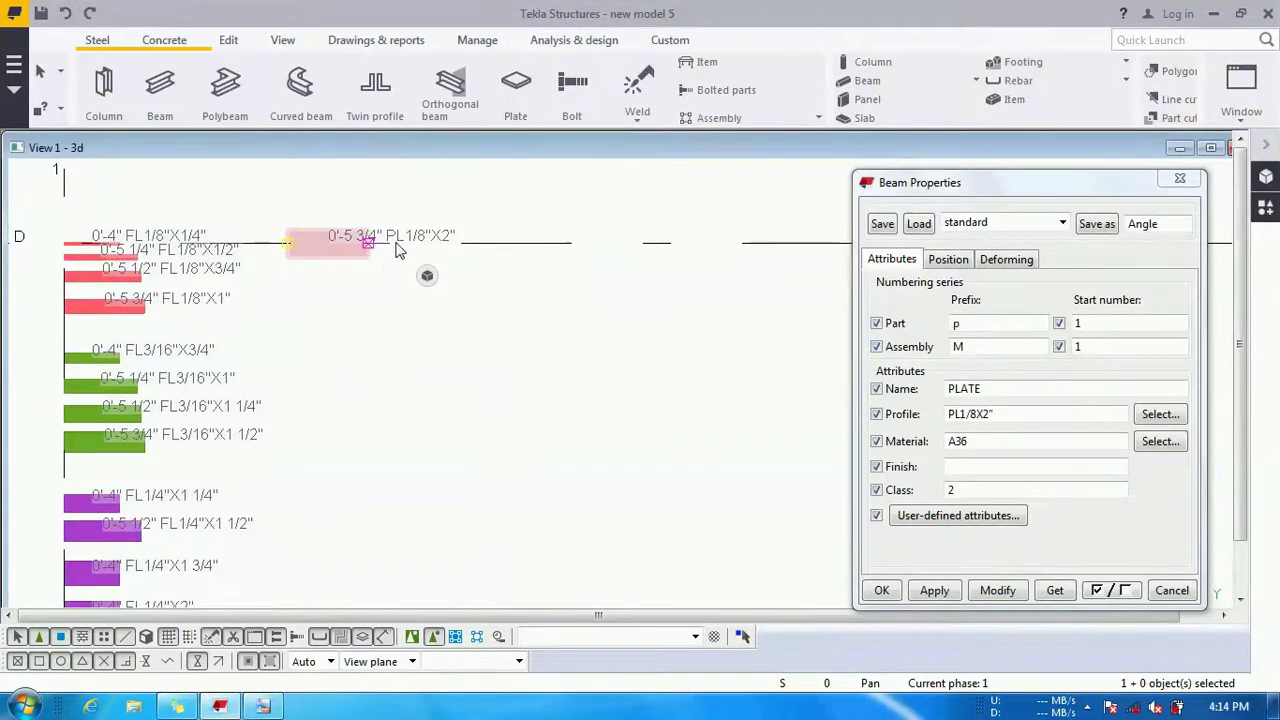
pyautogui.click(1180, 178)
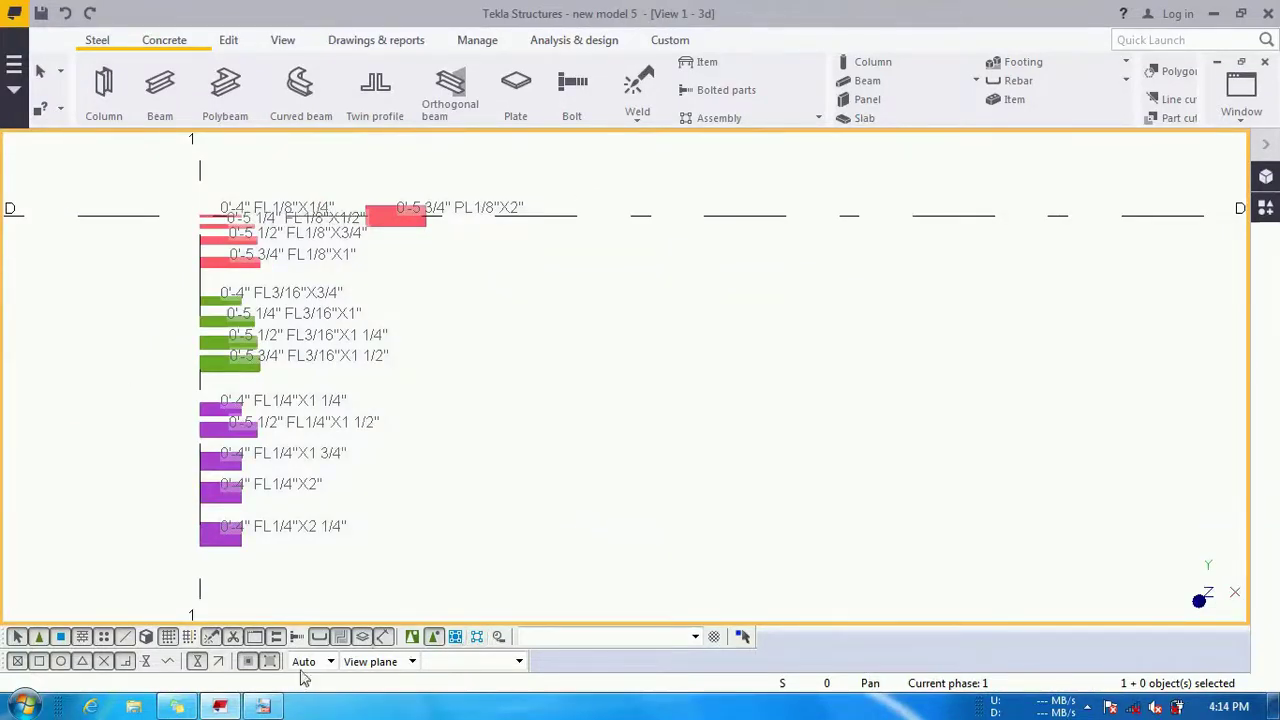
# Step: Compare the XS_FLAT_PREFIX value and the thickness x width table in the Flatprof PDF with all plate labels in the model
pyautogui.click(266, 706)
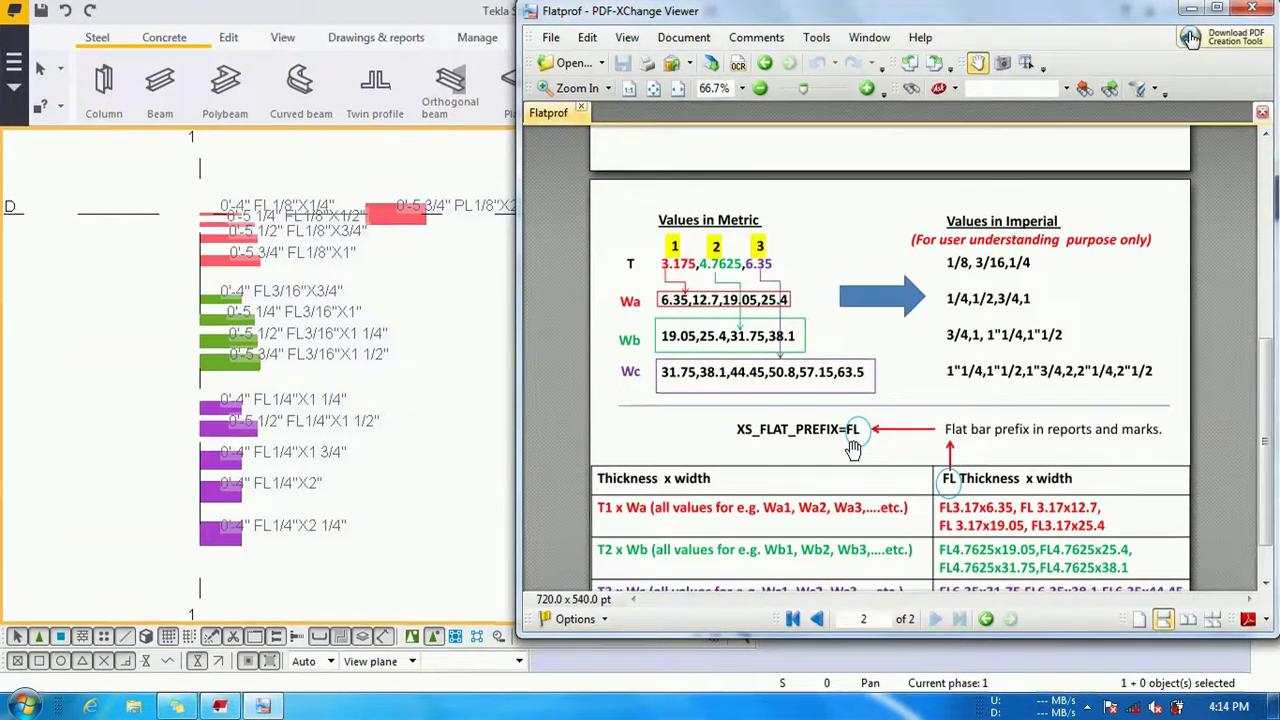
pyautogui.scroll(-1, 873, 450)
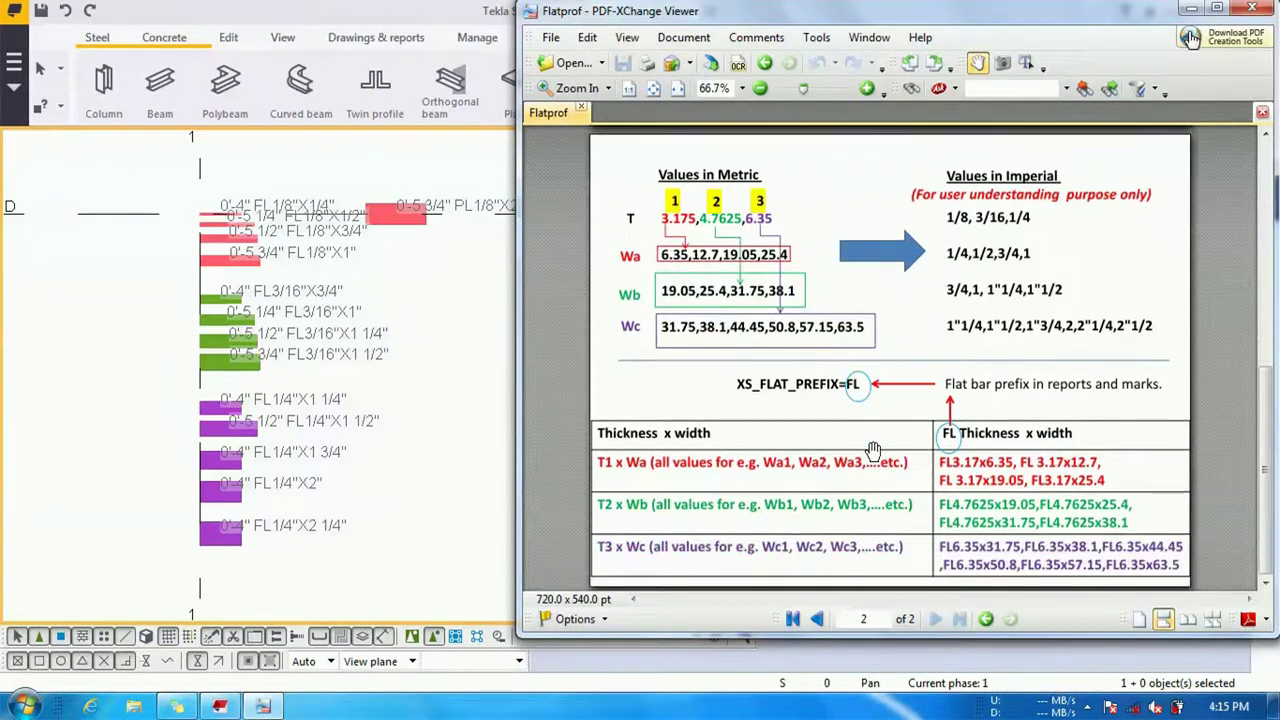
pyautogui.click(355, 416)
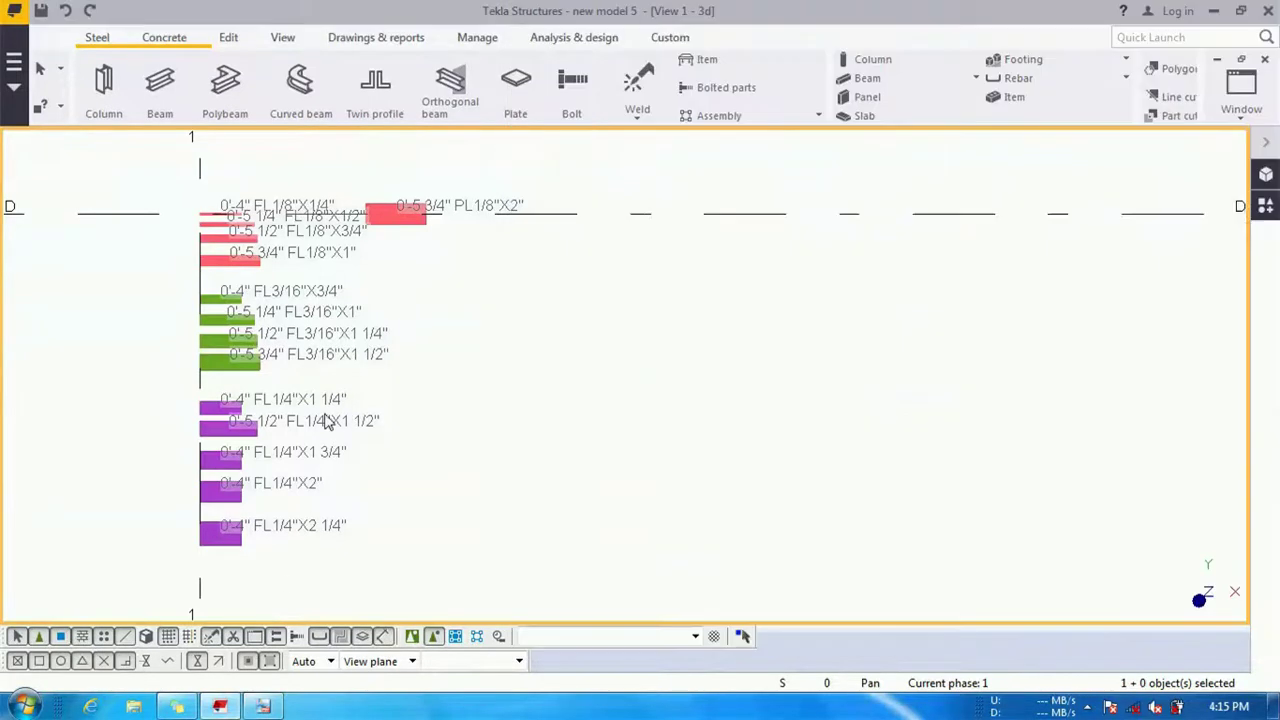
pyautogui.moveTo(329, 420); pyautogui.dragTo(268, 435, button='middle')
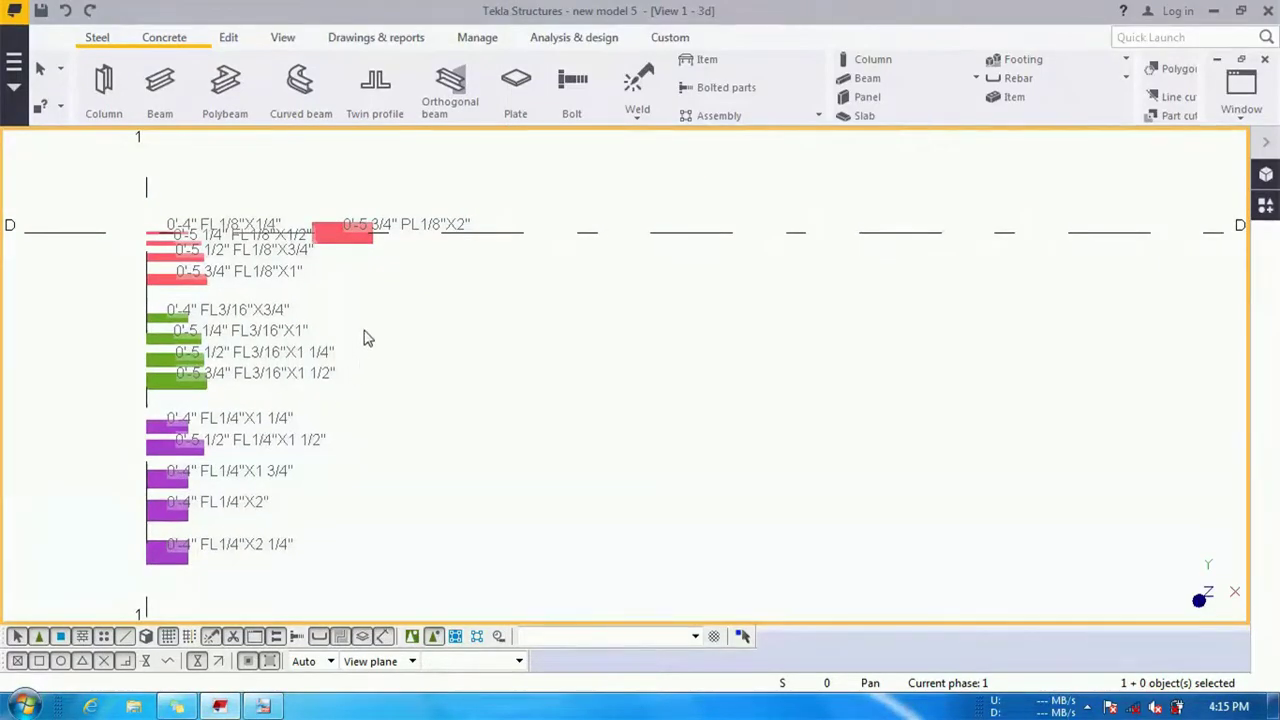
pyautogui.rightClick(458, 192)
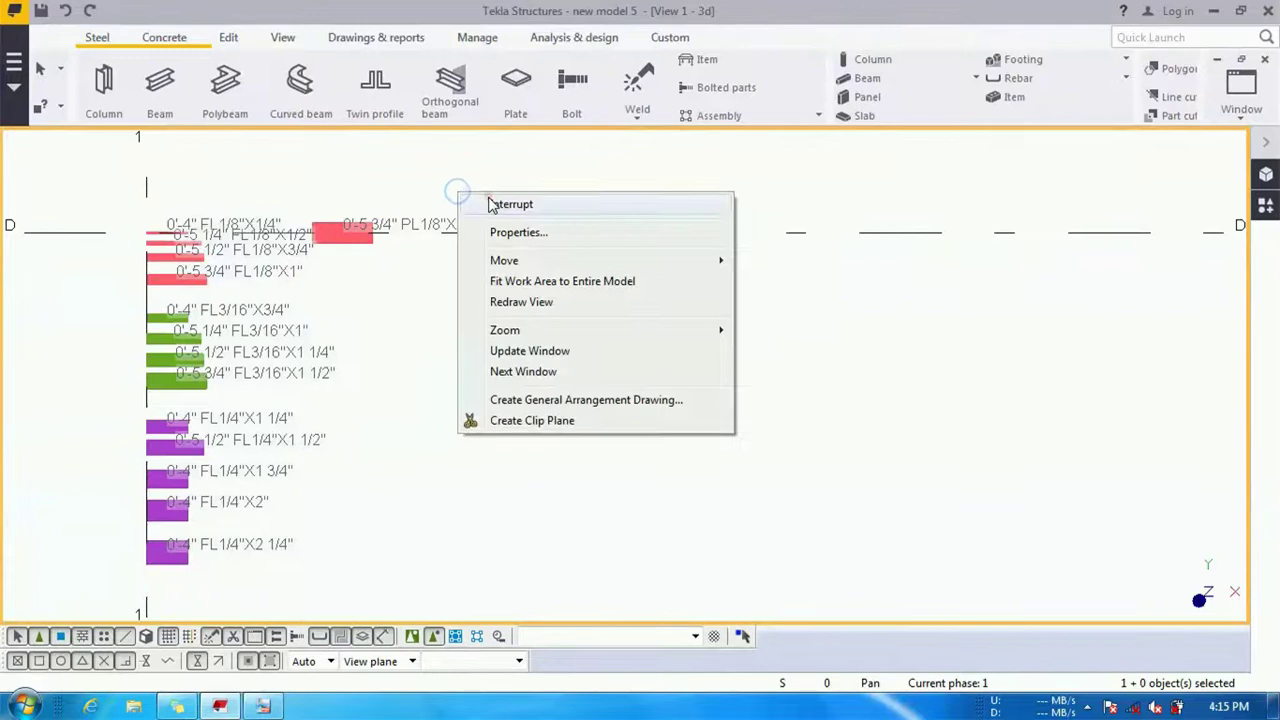
pyautogui.click(488, 198)
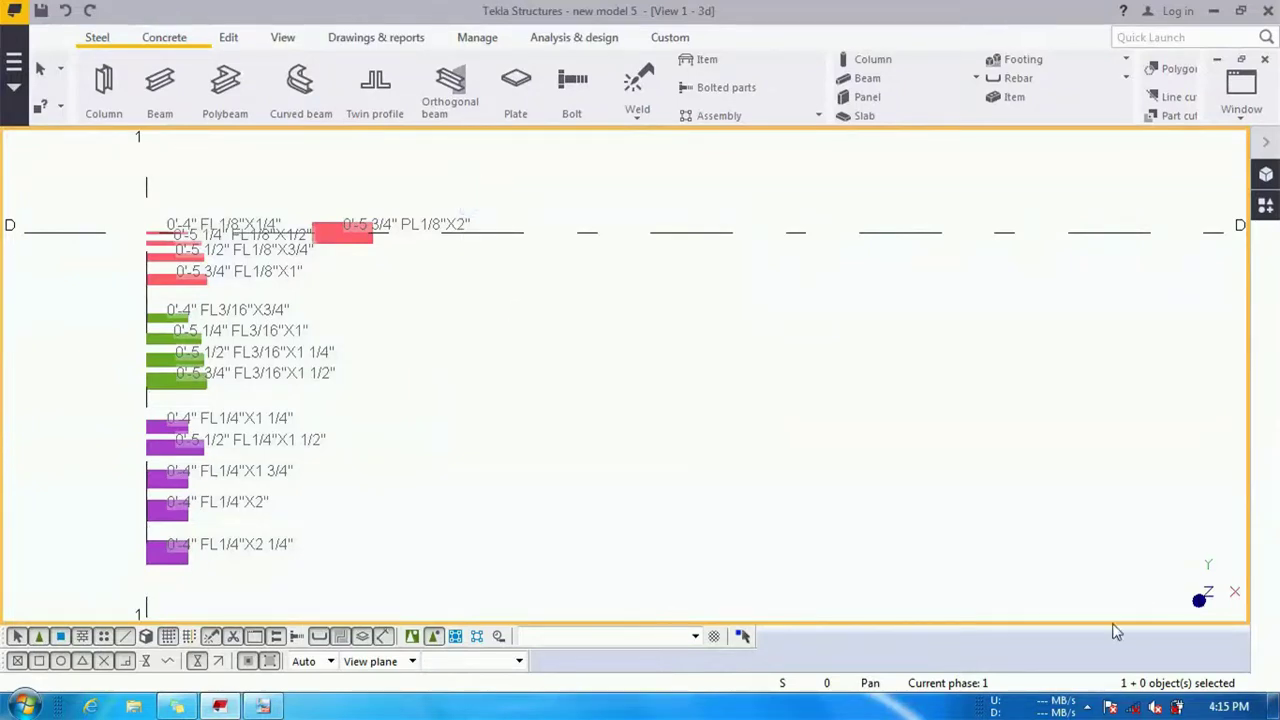